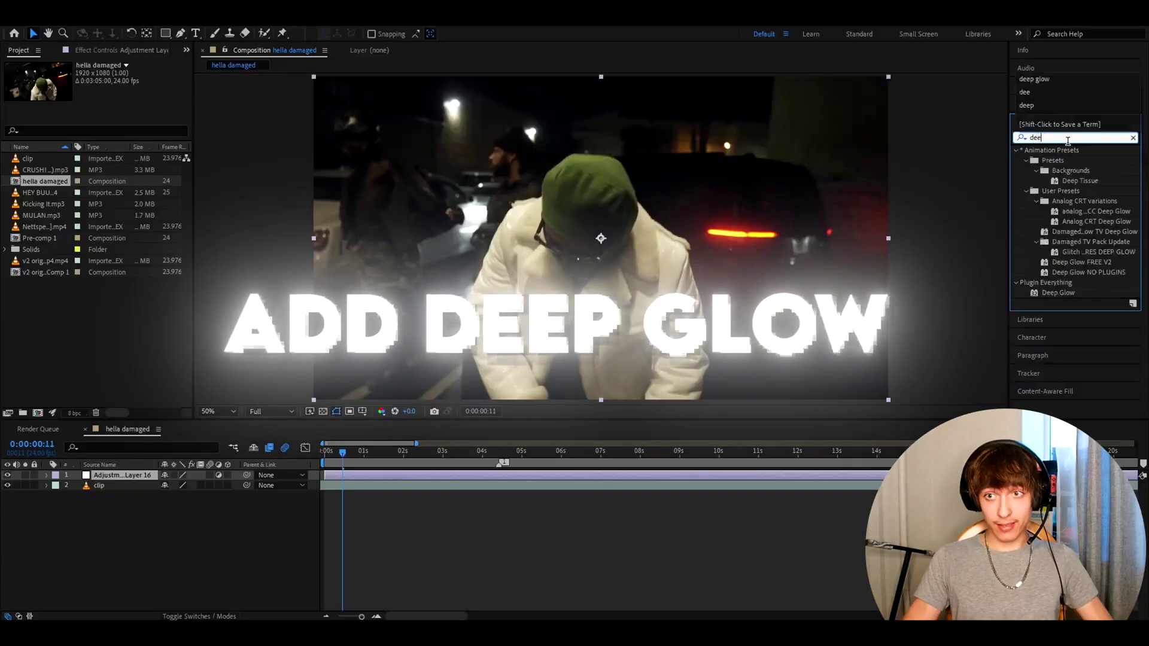
- Apply Plugin Everything's Deep Glow to the adjustment layer above the clip
{"action": "left_click_drag", "start_coordinate": [1058, 262], "coordinate": [370, 479]}
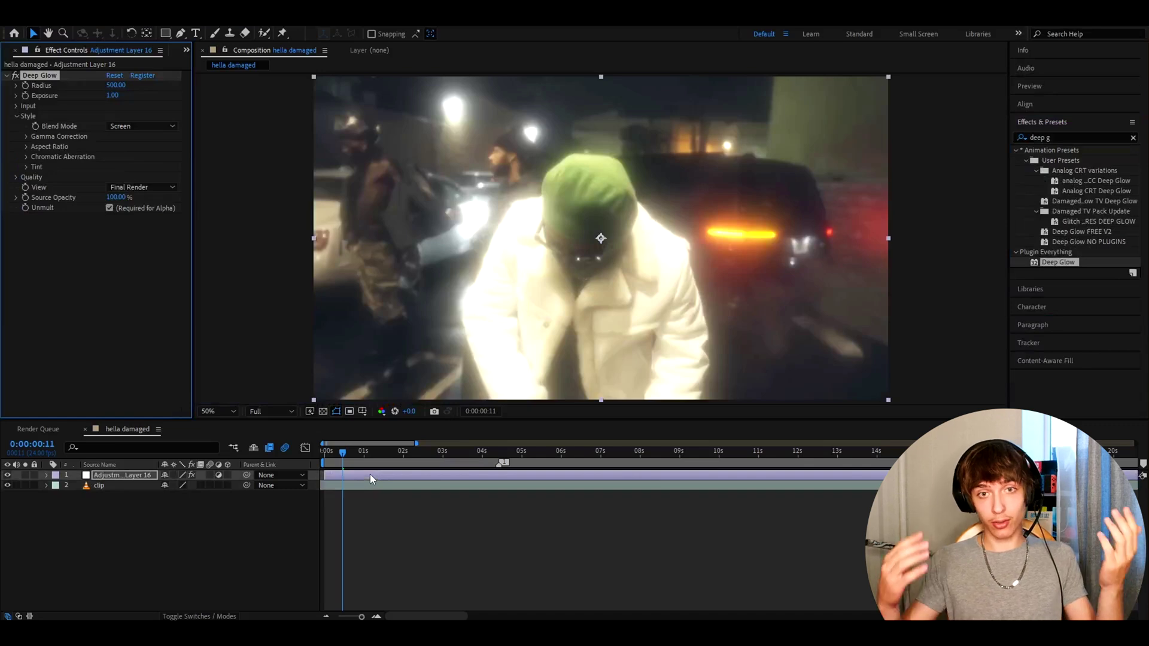
- Set Deep Glow Radius to 534 and Exposure to 2.73
{"action": "left_click", "coordinate": [116, 86]}
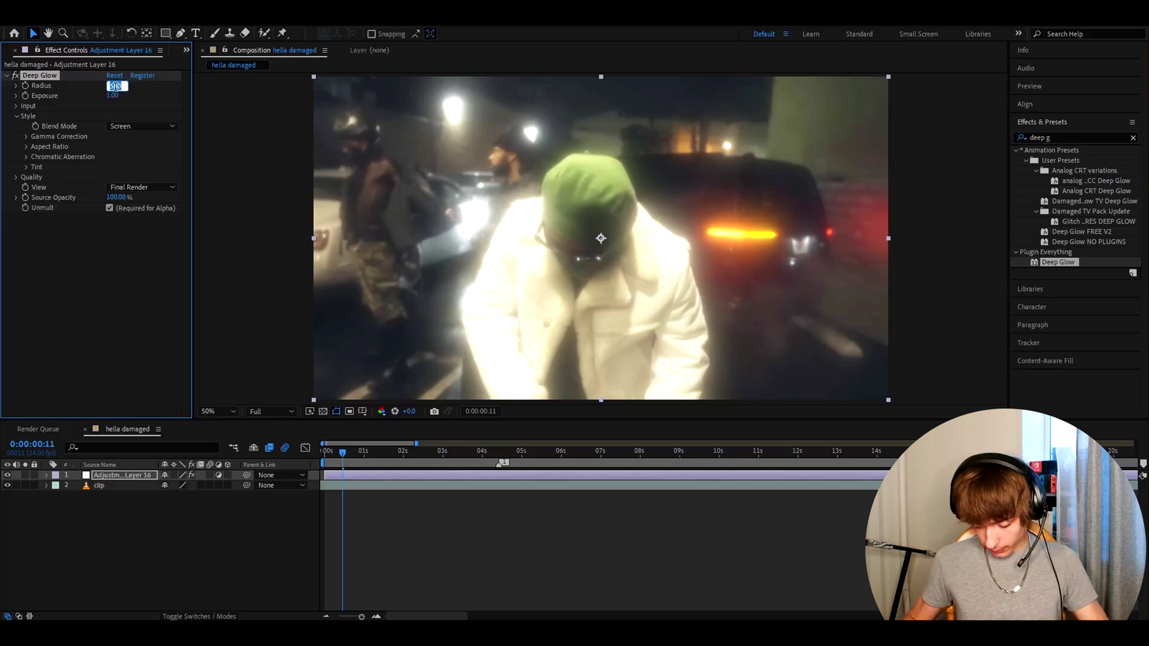
{"action": "type", "text": "534"}
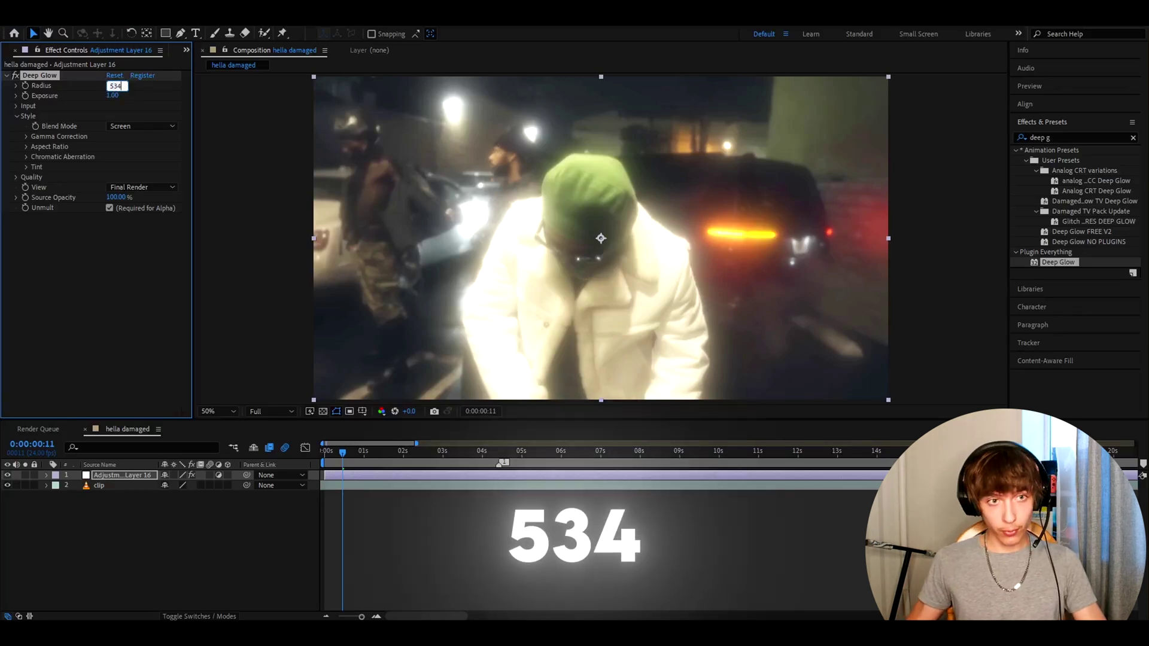
{"action": "key", "text": "Return"}
{"action": "left_click", "coordinate": [113, 96]}
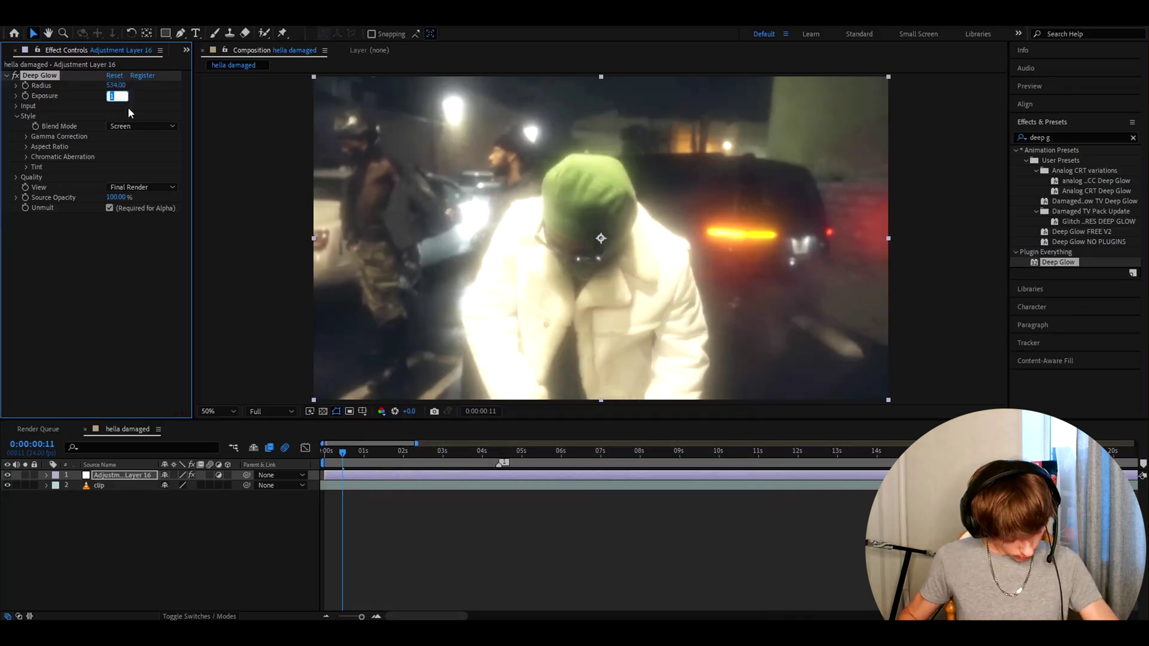
{"action": "type", "text": "2.73"}
{"action": "key", "text": "Return"}
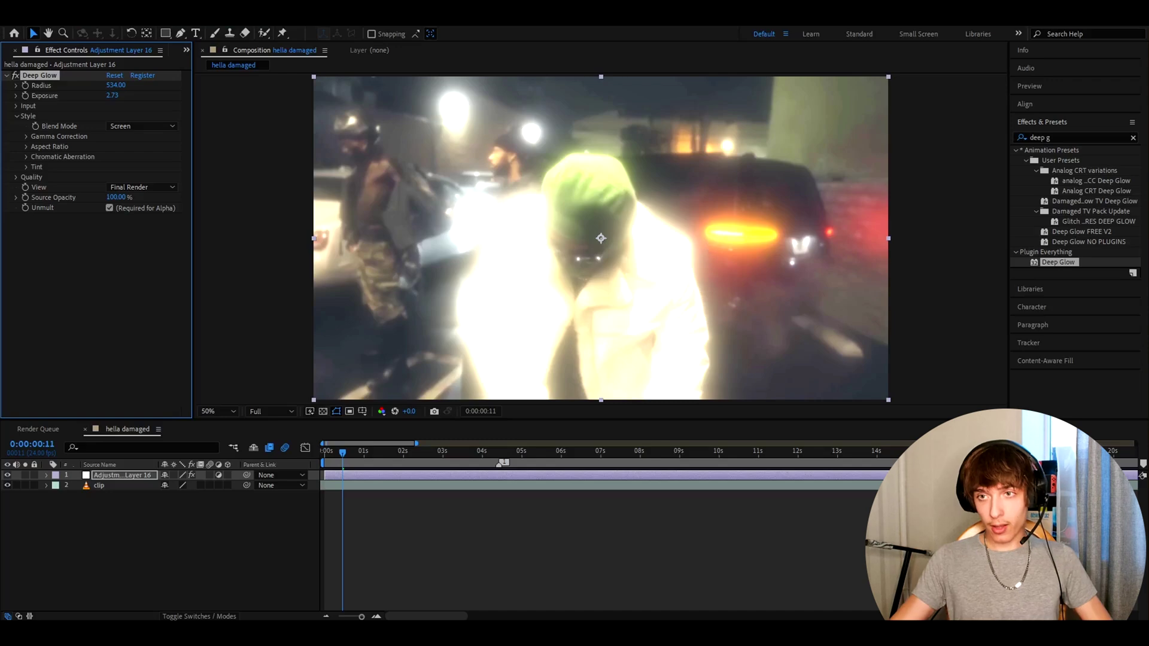
- Add Sapphire S_Flicker and set its Amplitude to 0.33
{"action": "left_click", "coordinate": [1067, 137]}
{"action": "type", "text": "s_flicker"}
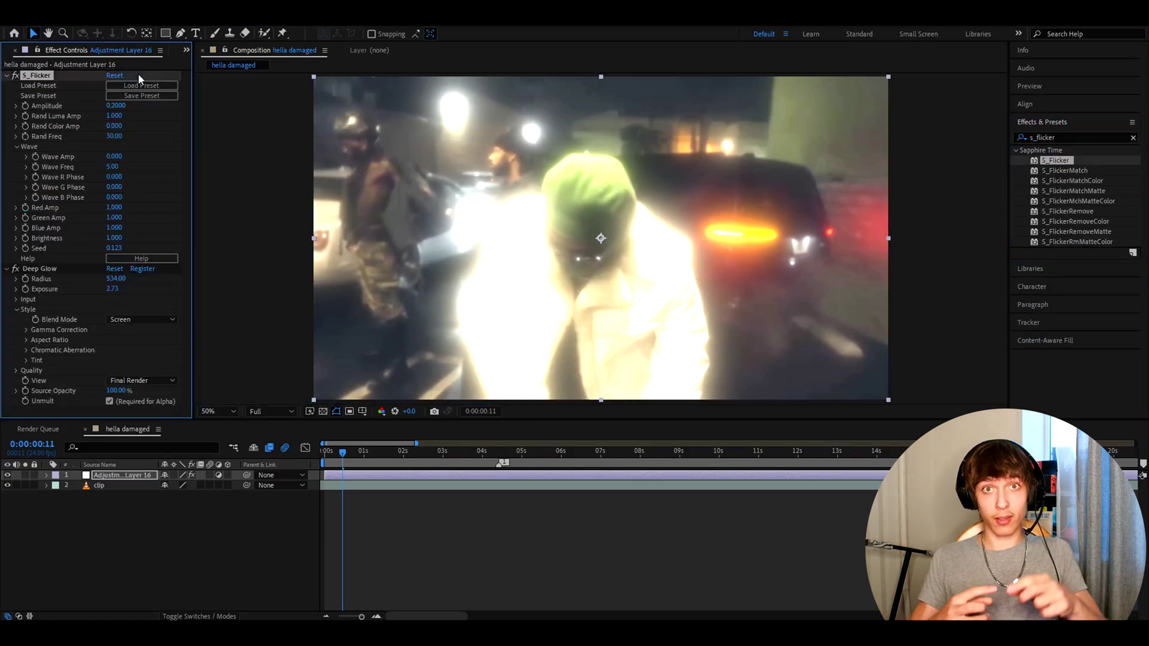
{"action": "left_click", "coordinate": [113, 106]}
{"action": "type", "text": "0.33"}
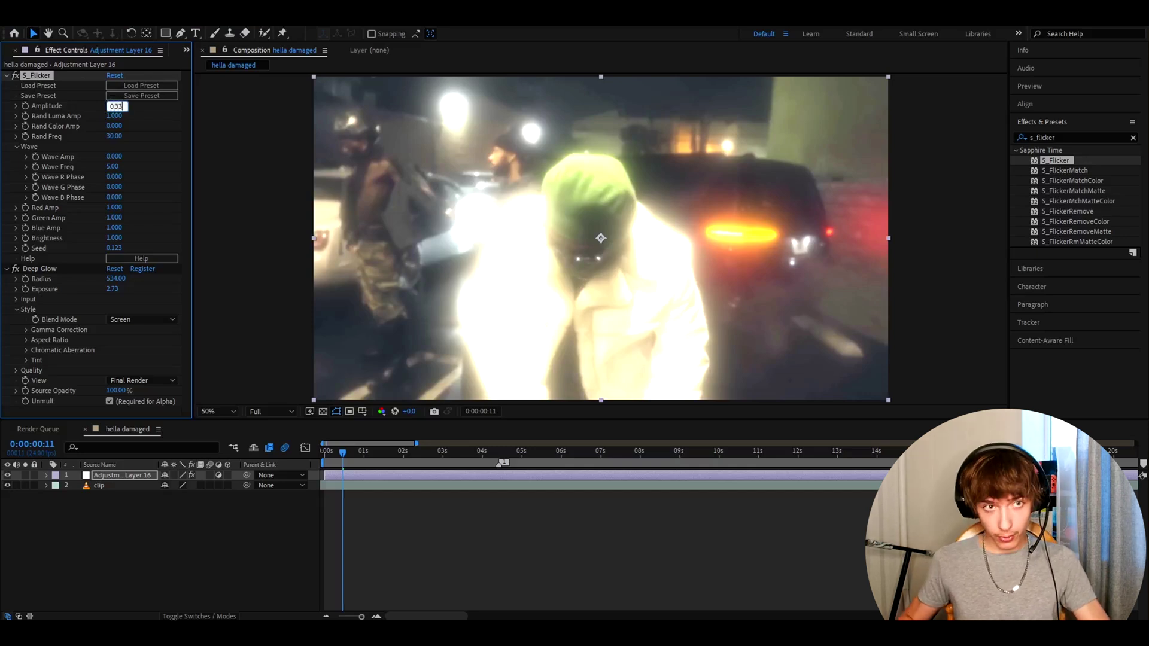
{"action": "key", "text": "Return"}
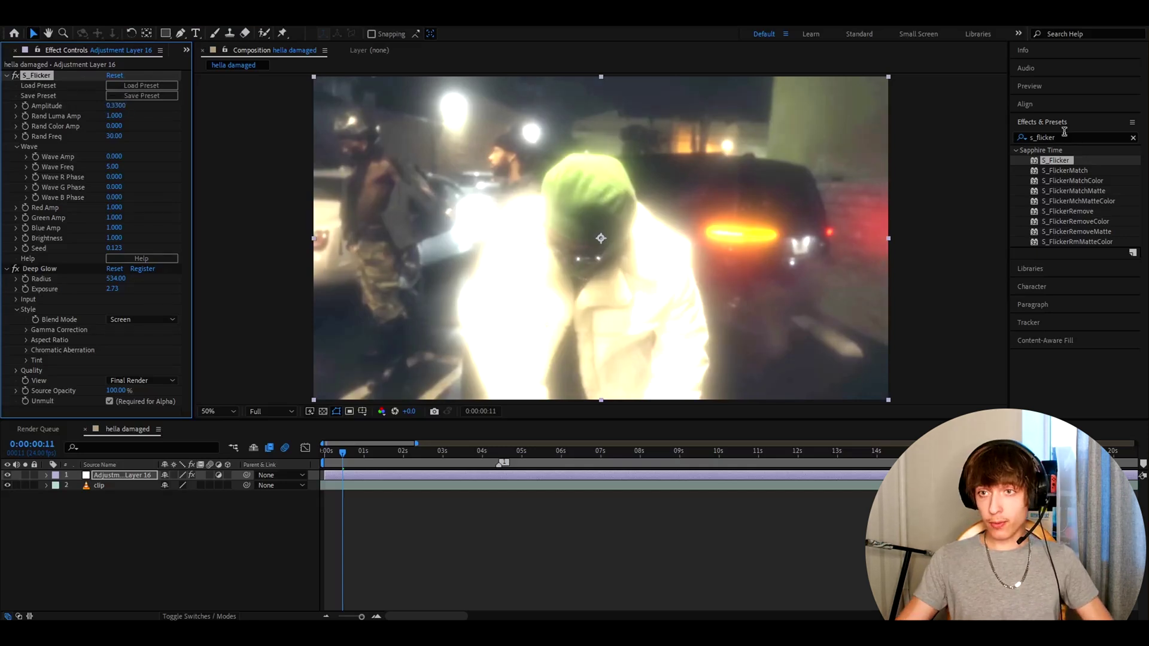
- Add S_Invert with Invert Luma off, Offset Darks -0.33 and Scale Lights 1.33
{"action": "double_click", "coordinate": [1071, 137]}
{"action": "type", "text": "s_invert"}
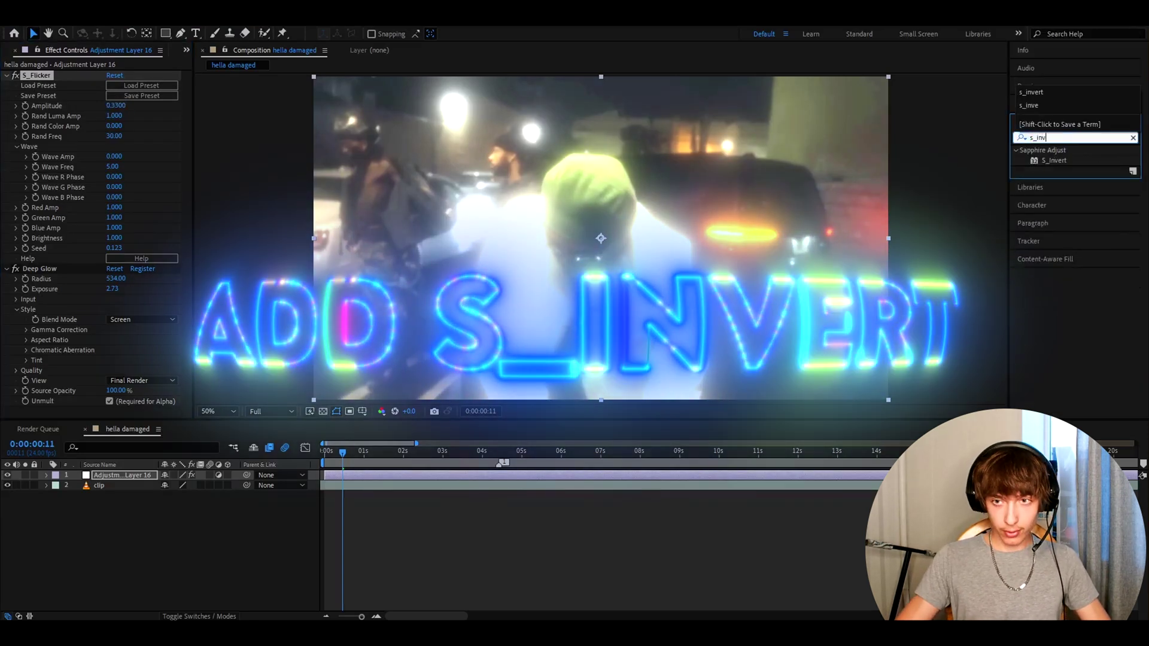
{"action": "left_click_drag", "start_coordinate": [1054, 160], "coordinate": [88, 129]}
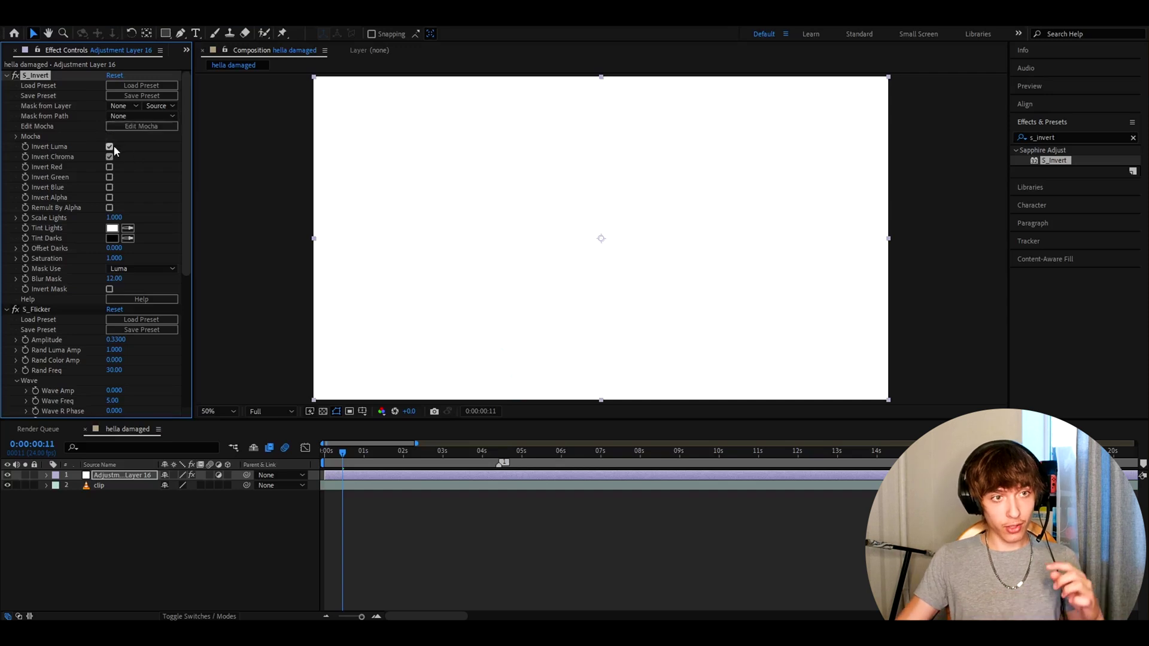
{"action": "left_click", "coordinate": [109, 146]}
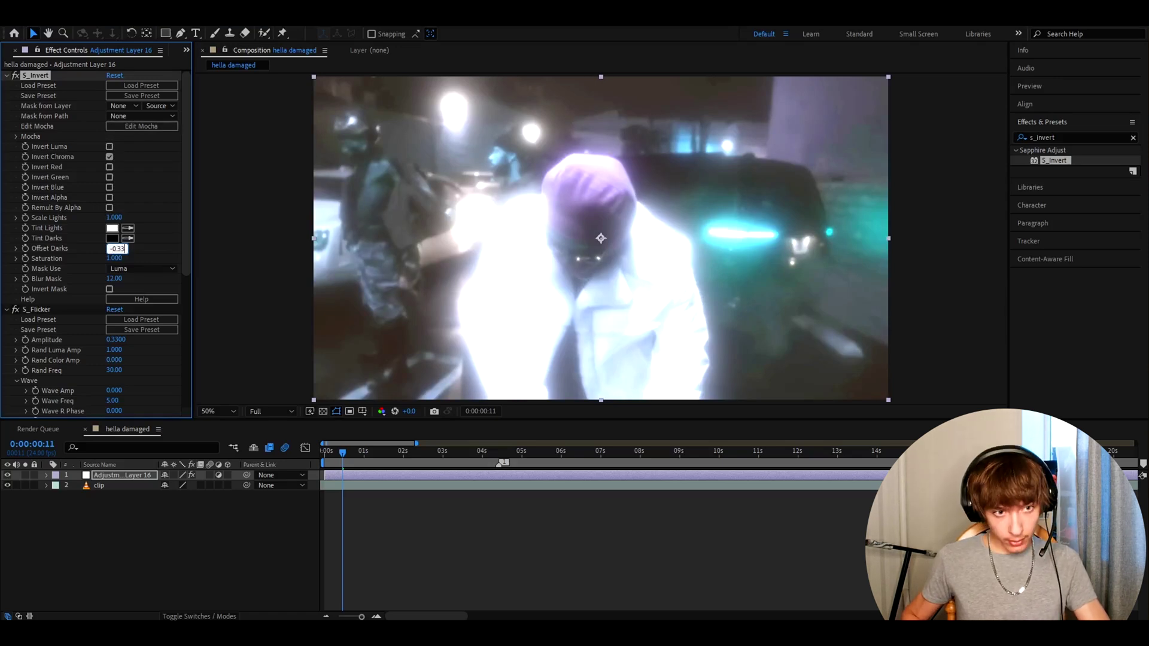
{"action": "key", "text": "Return"}
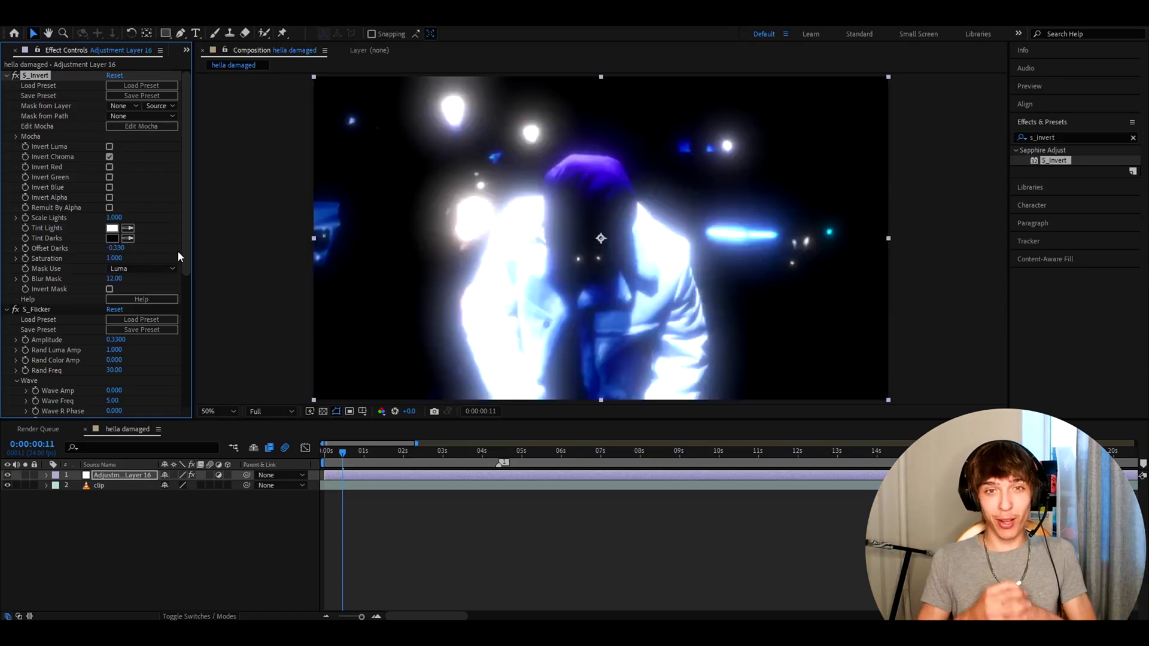
{"action": "left_click", "coordinate": [113, 217]}
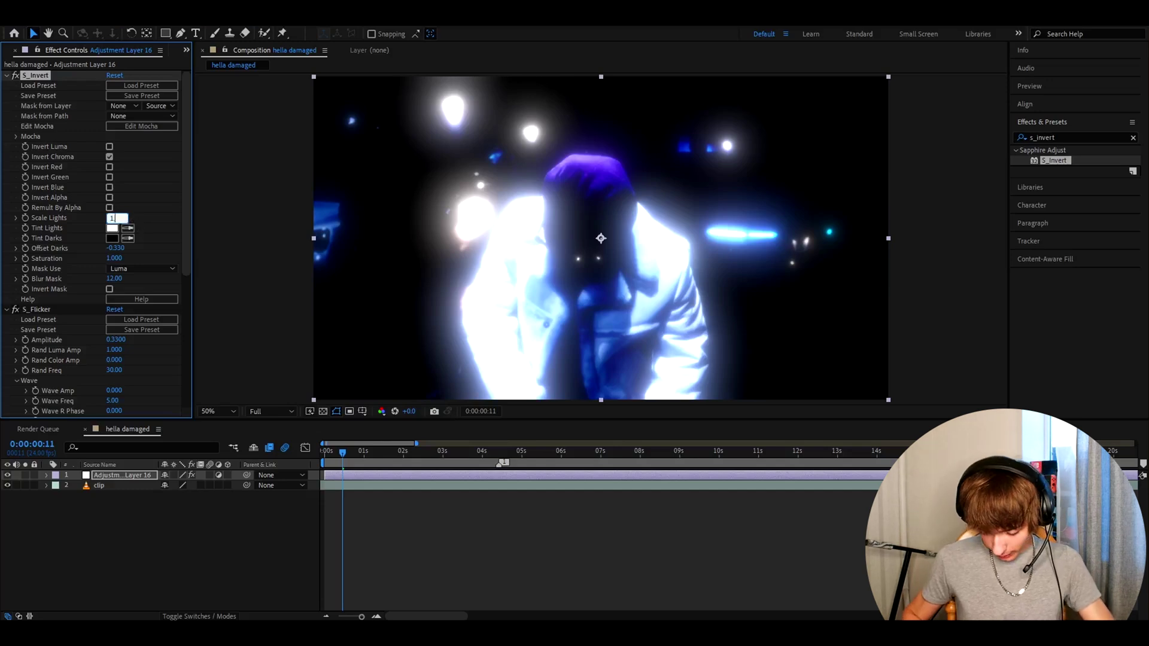
{"action": "key", "text": "Return"}
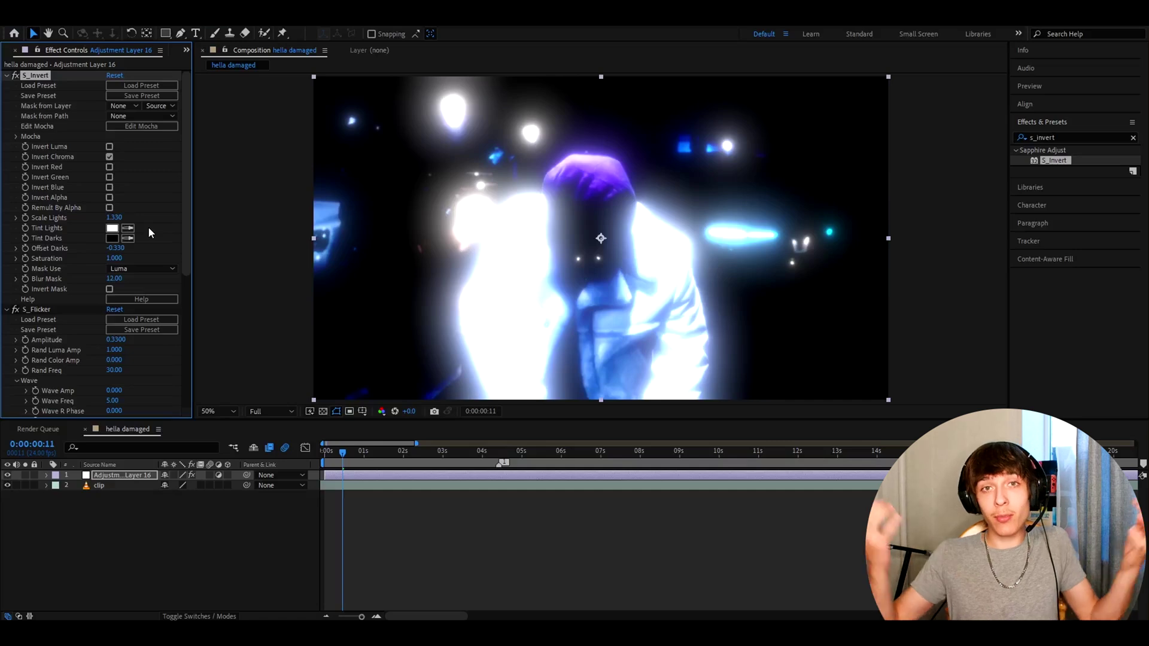
{"action": "left_click", "coordinate": [1084, 137]}
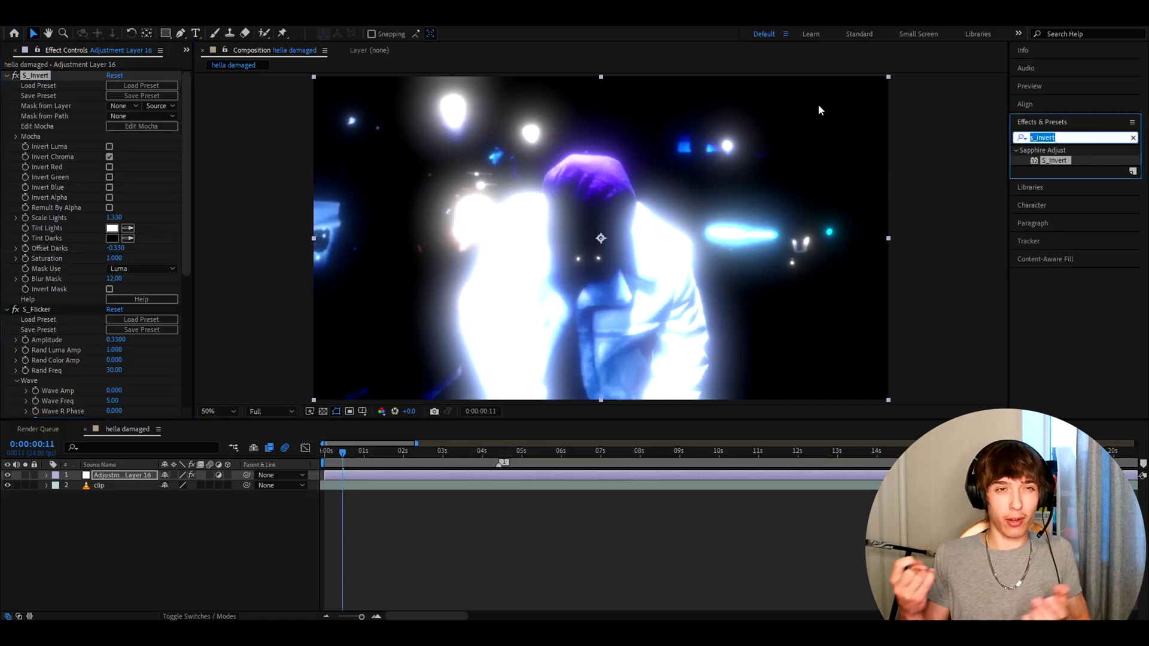
- Add Fractal Noise with Turbulent Sharp type, Spline noise and Darken blending
{"action": "type", "text": "fractal noise"}
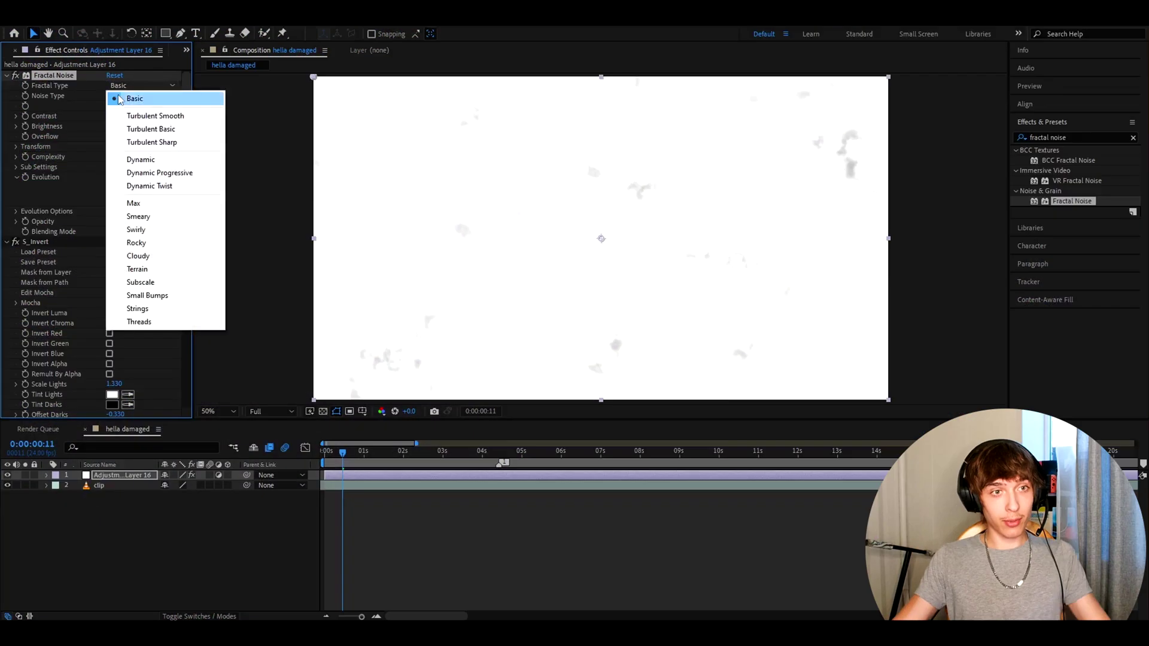
{"action": "left_click", "coordinate": [135, 144]}
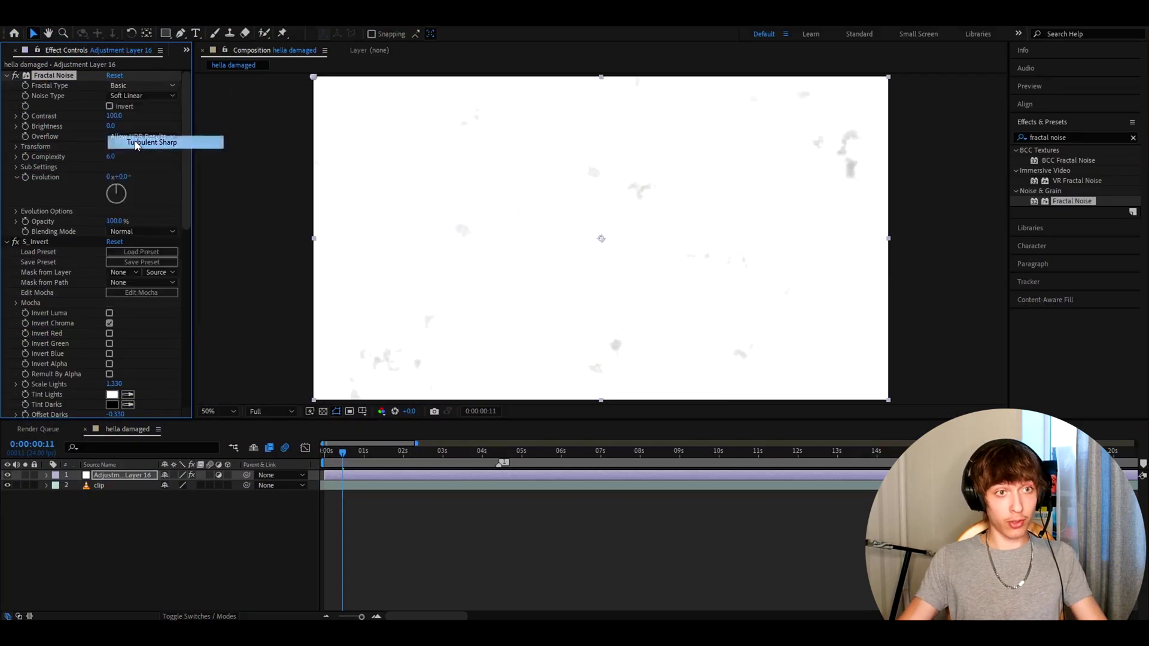
{"action": "left_click", "coordinate": [132, 95]}
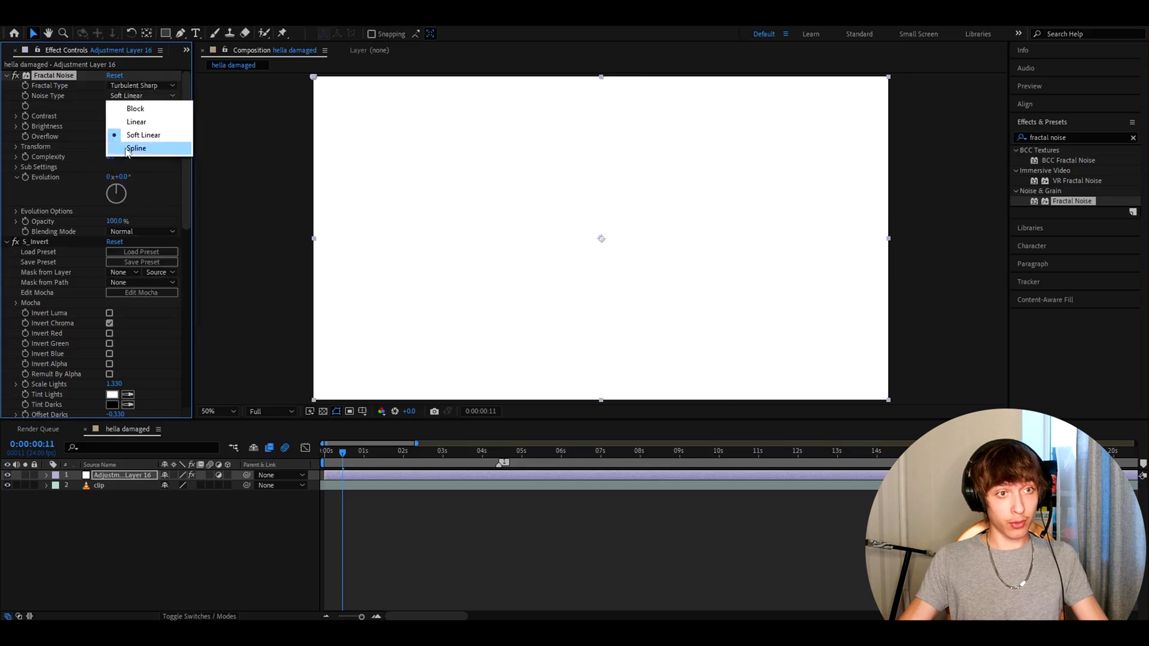
{"action": "left_click", "coordinate": [136, 149]}
{"action": "left_click", "coordinate": [117, 232]}
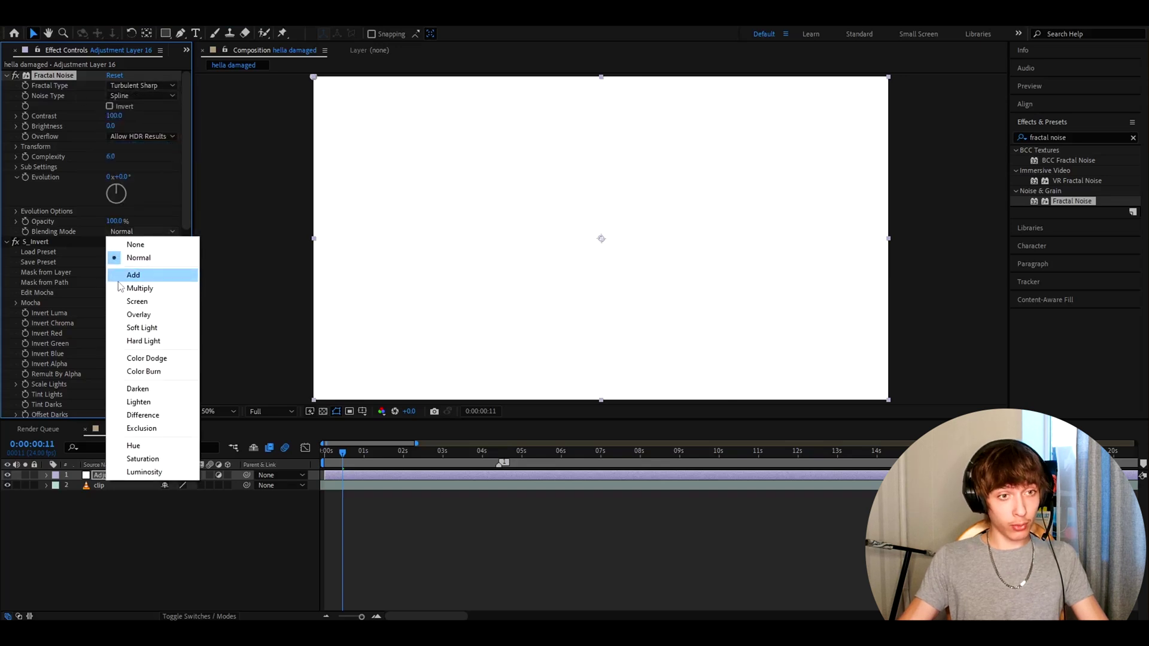
{"action": "left_click", "coordinate": [137, 388]}
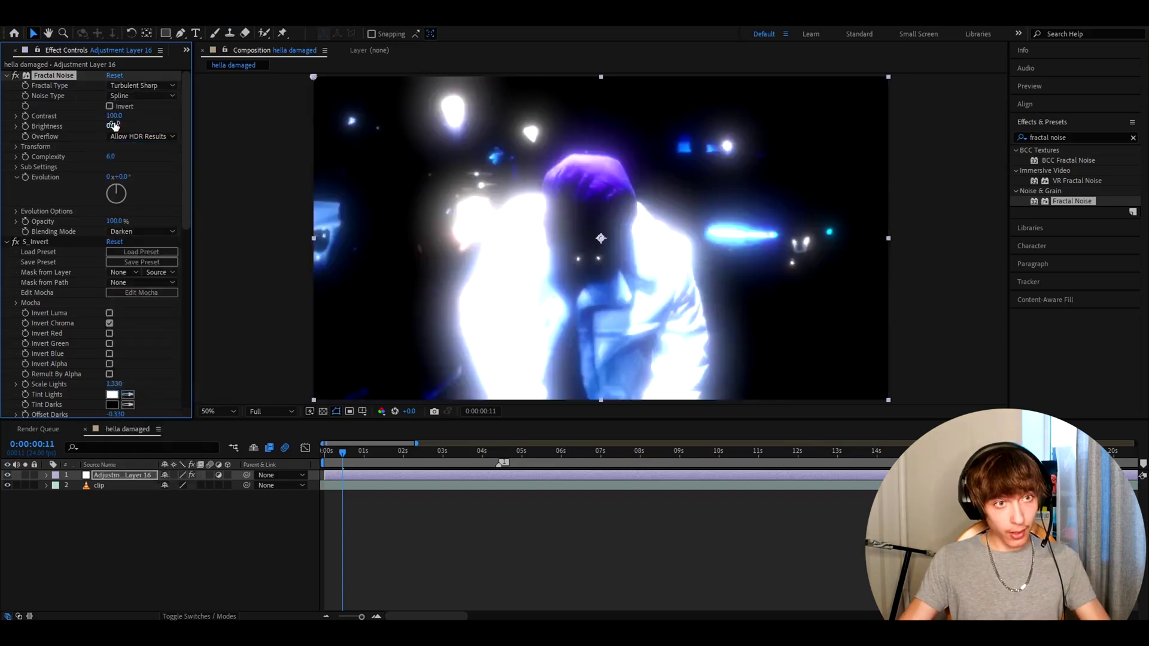
- Set noise Contrast 40, Brightness -3, Complexity 20, and begin a wiggle(300, 300) Evolution expression
{"action": "left_click", "coordinate": [113, 115]}
{"action": "type", "text": "40"}
{"action": "key", "text": "Return"}
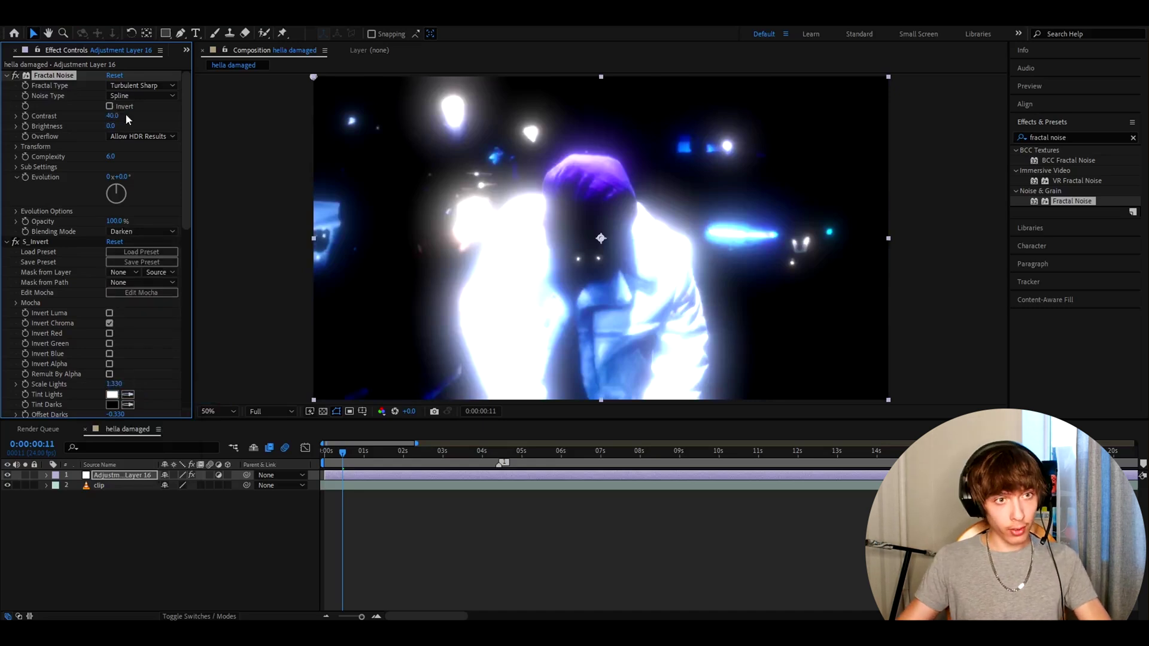
{"action": "left_click", "coordinate": [110, 126]}
{"action": "type", "text": "-3"}
{"action": "left_click", "coordinate": [114, 156]}
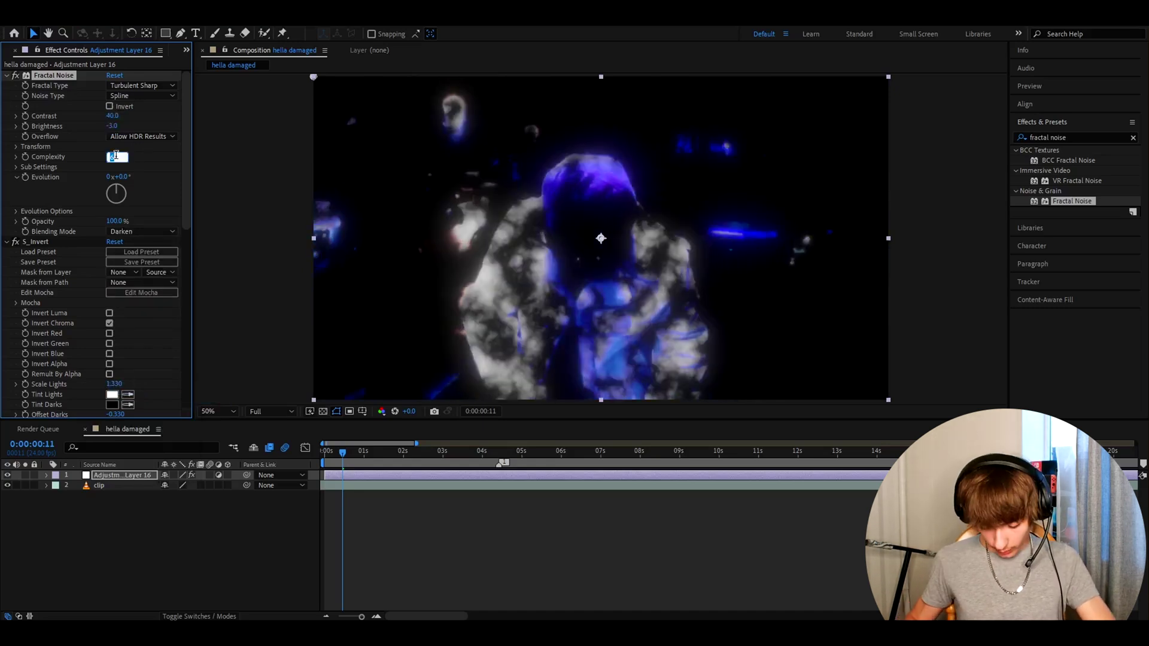
{"action": "type", "text": "20"}
{"action": "key", "text": "Return"}
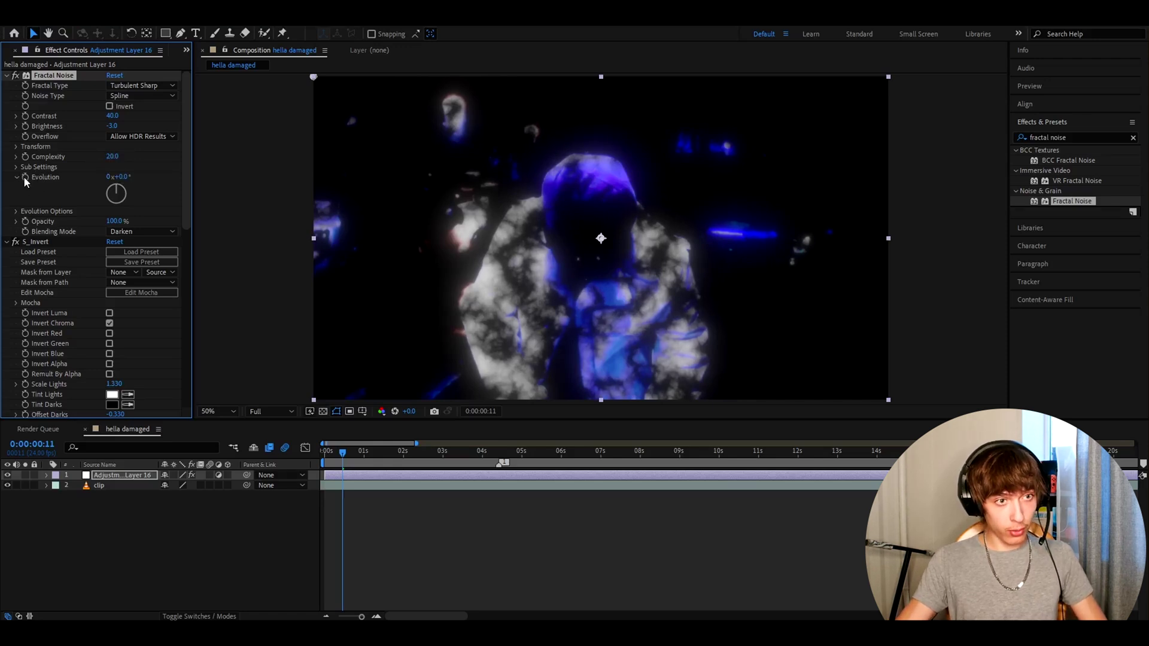
{"action": "left_click", "coordinate": [25, 177], "text": "alt"}
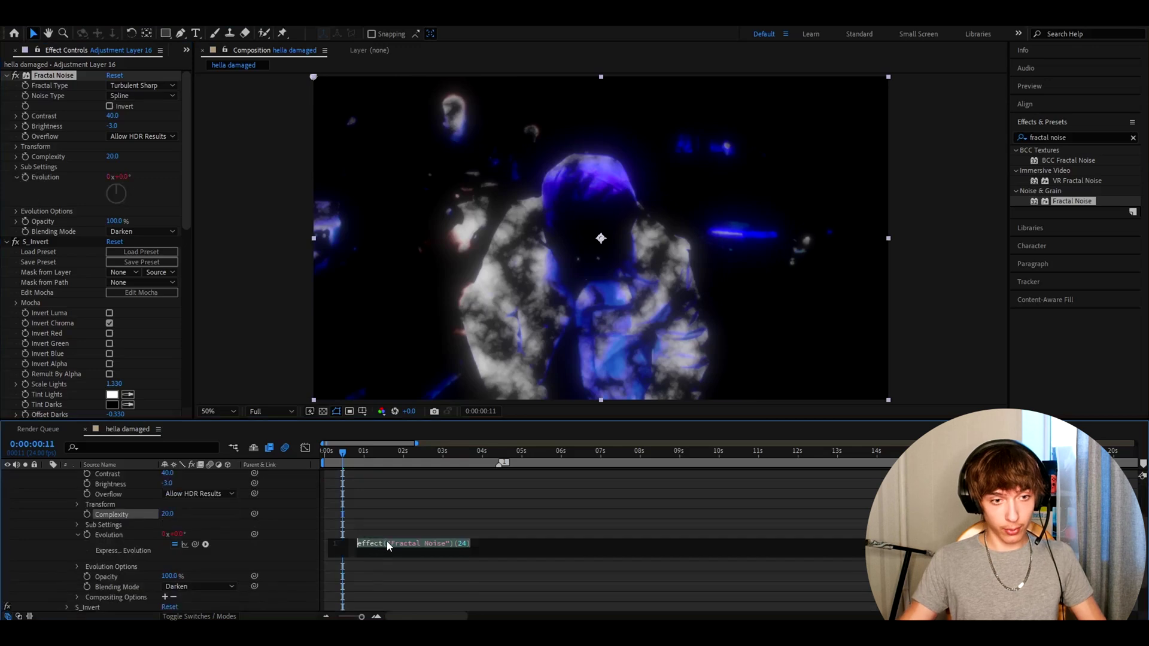
{"action": "type", "text": "w"}
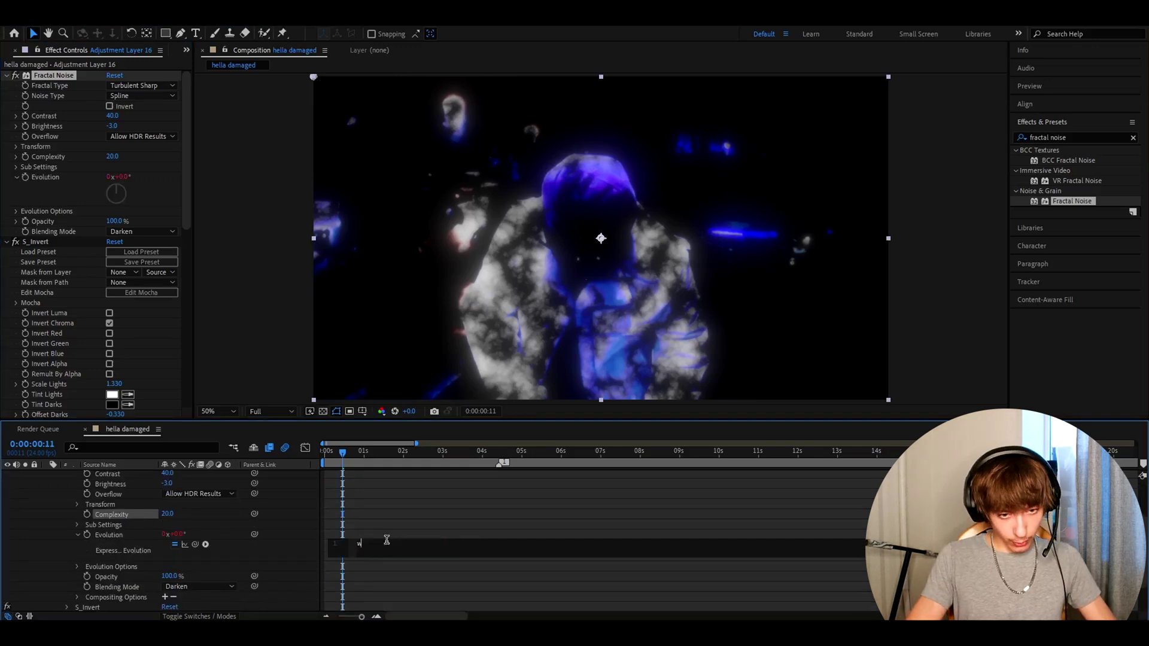
{"action": "type", "text": "iggle(400)300,"}
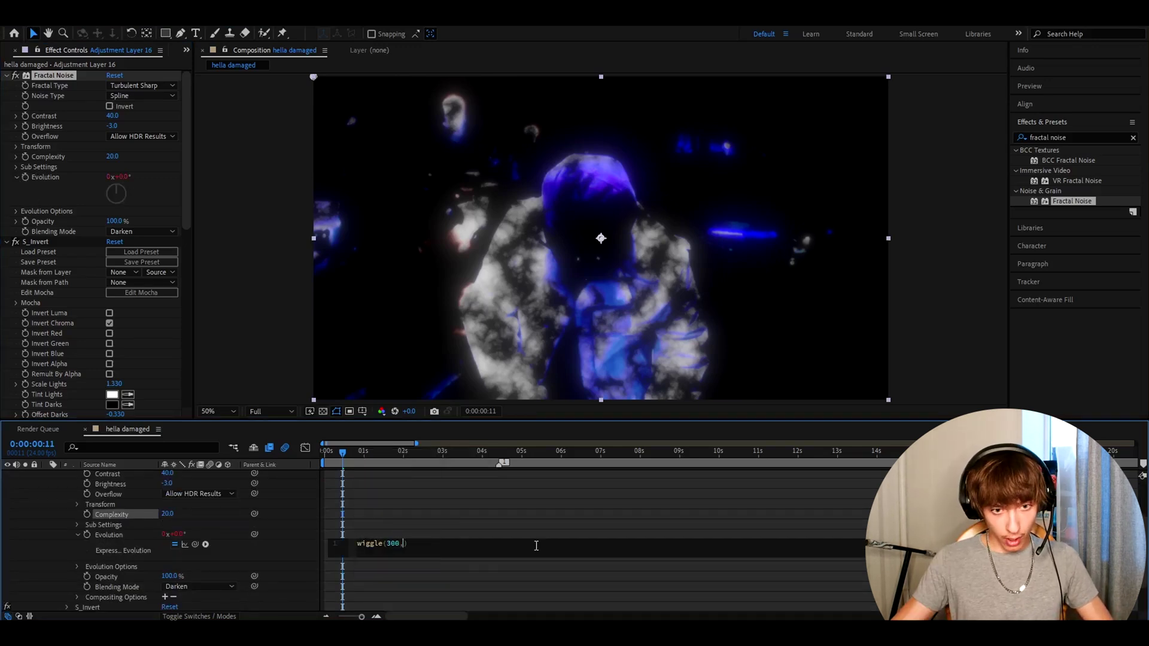
{"action": "type", "text": " 300"}
- Commit the wiggle(300, 300) Evolution expression and preview the animated noise
{"action": "left_click", "coordinate": [436, 507]}
{"action": "key", "text": "space"}
{"action": "scroll", "coordinate": [359, 512], "scroll_direction": "up", "scroll_amount": 3}
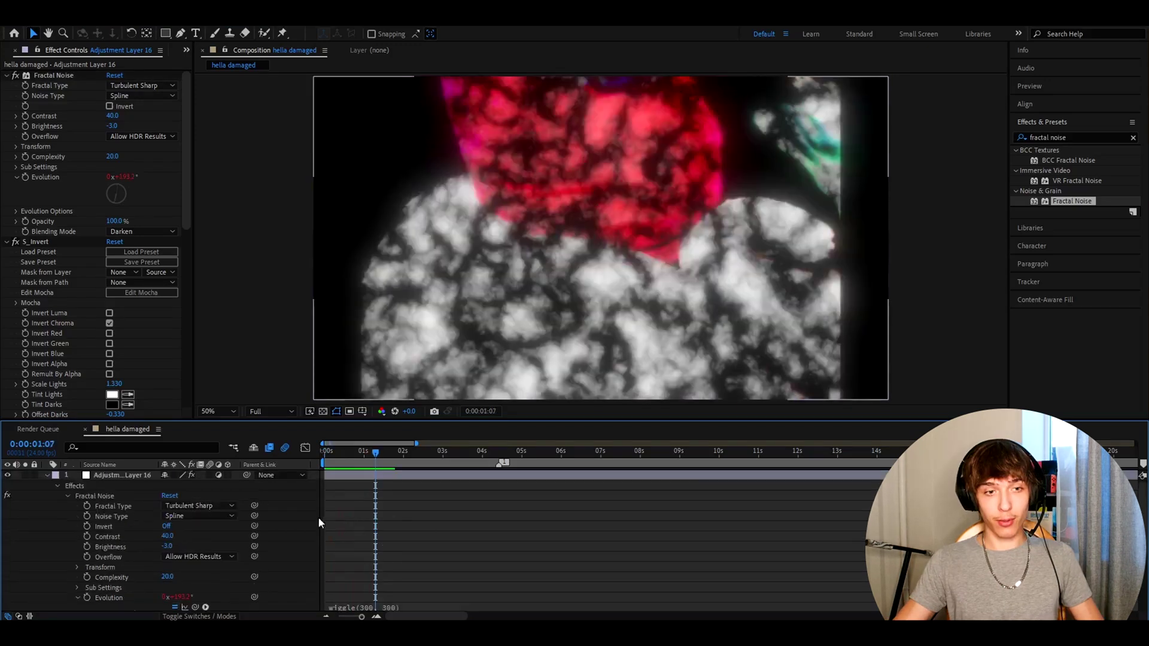
- Save all the layer's effects as the 'Edgy Shadow' animation preset
{"action": "left_click", "coordinate": [47, 476]}
{"action": "left_click", "coordinate": [67, 475]}
{"action": "left_click", "coordinate": [52, 75]}
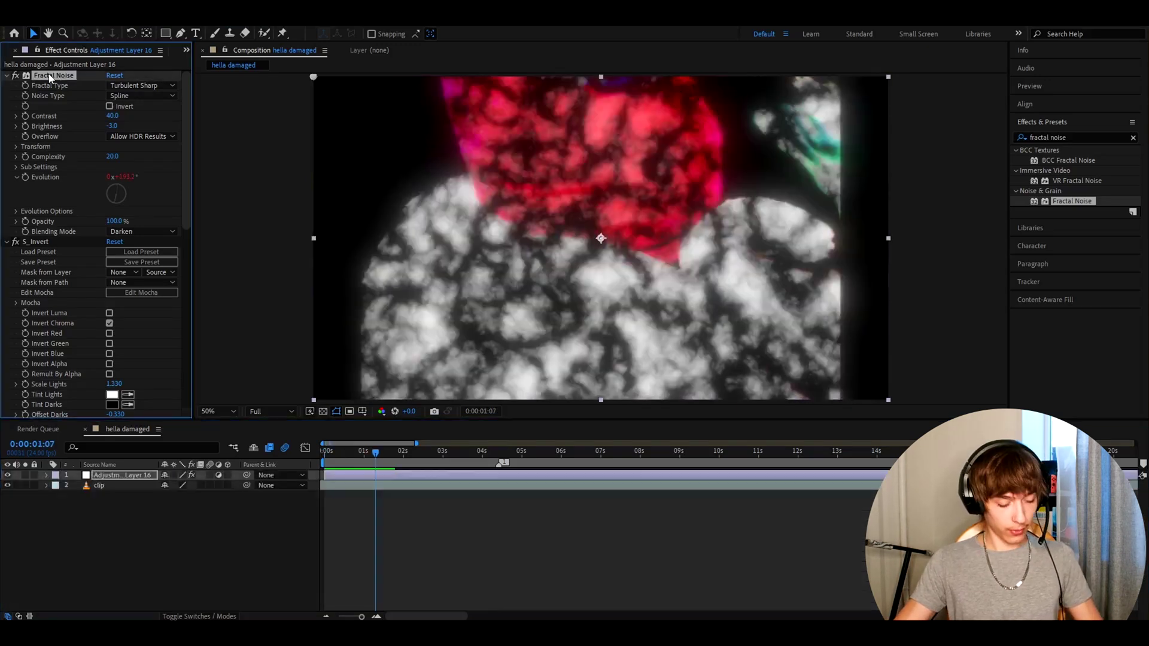
{"action": "key", "text": "ctrl+a"}
{"action": "left_click", "coordinate": [158, 15]}
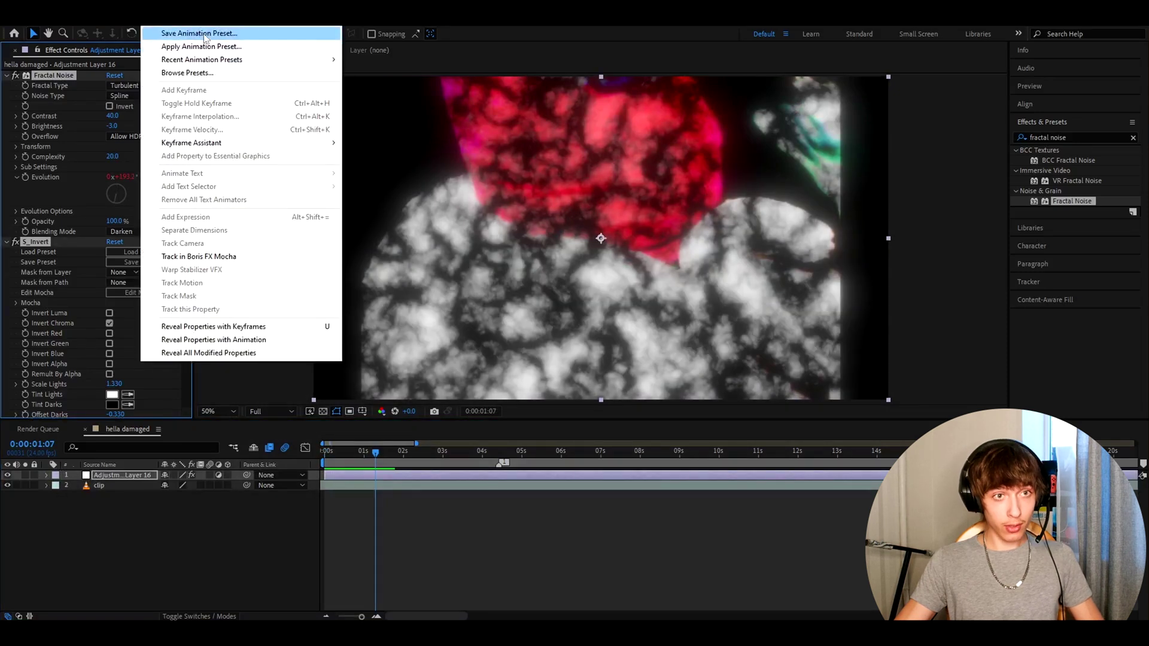
{"action": "left_click", "coordinate": [199, 34]}
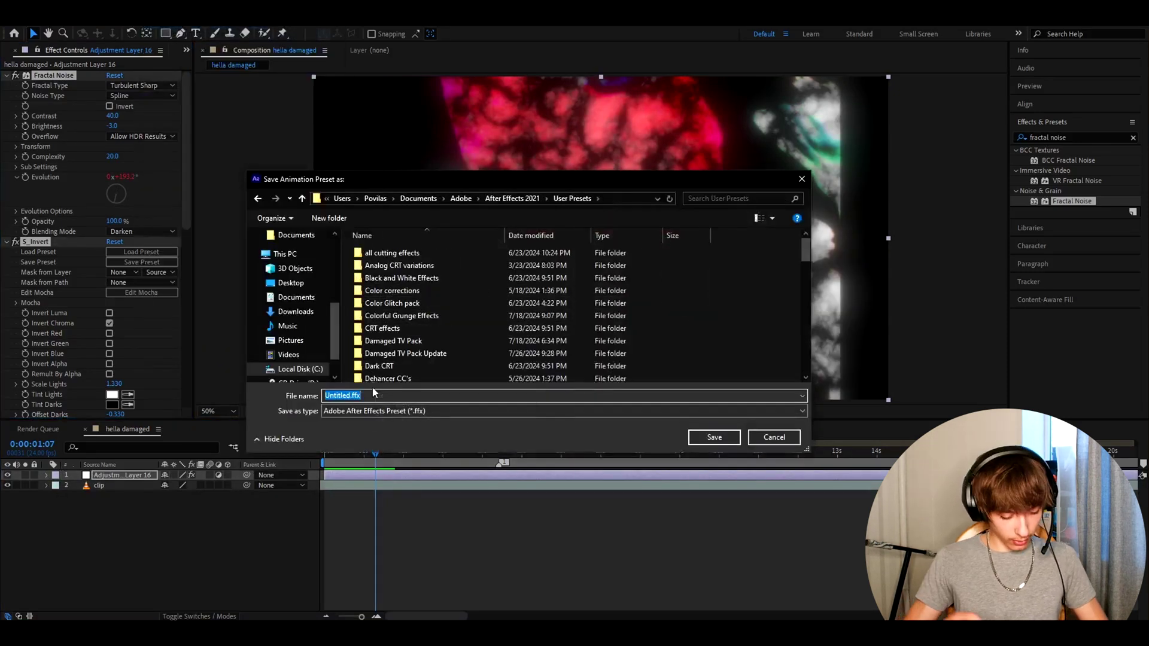
{"action": "type", "text": "Edgy Sha"}
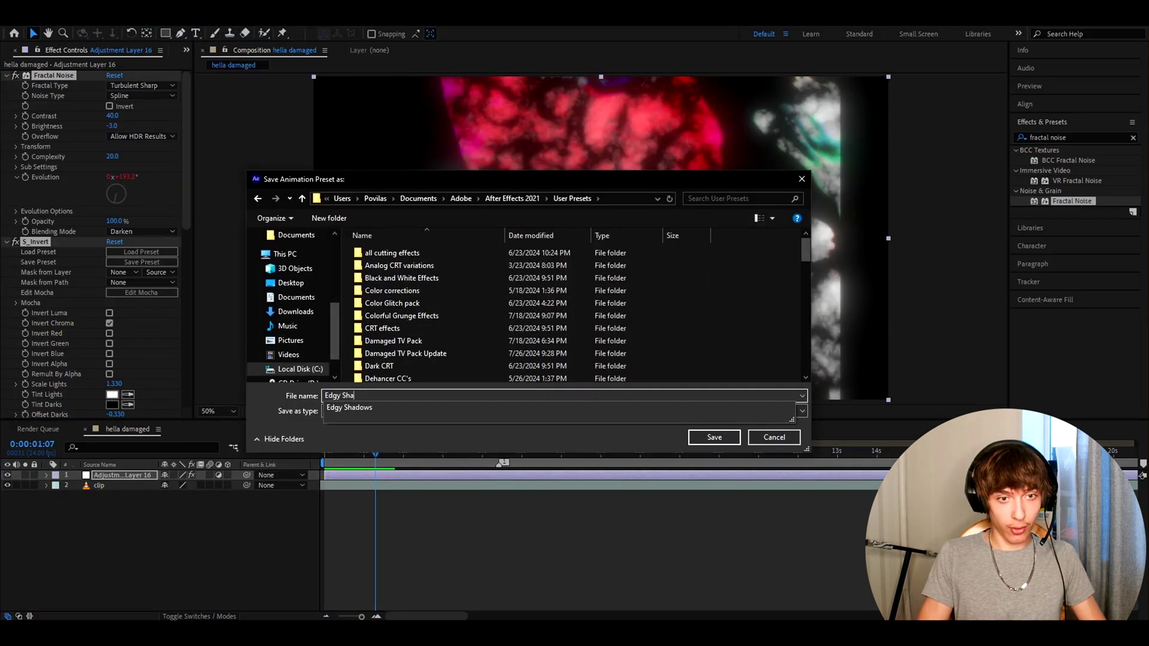
{"action": "type", "text": "dow 1"}
{"action": "left_click", "coordinate": [738, 442]}
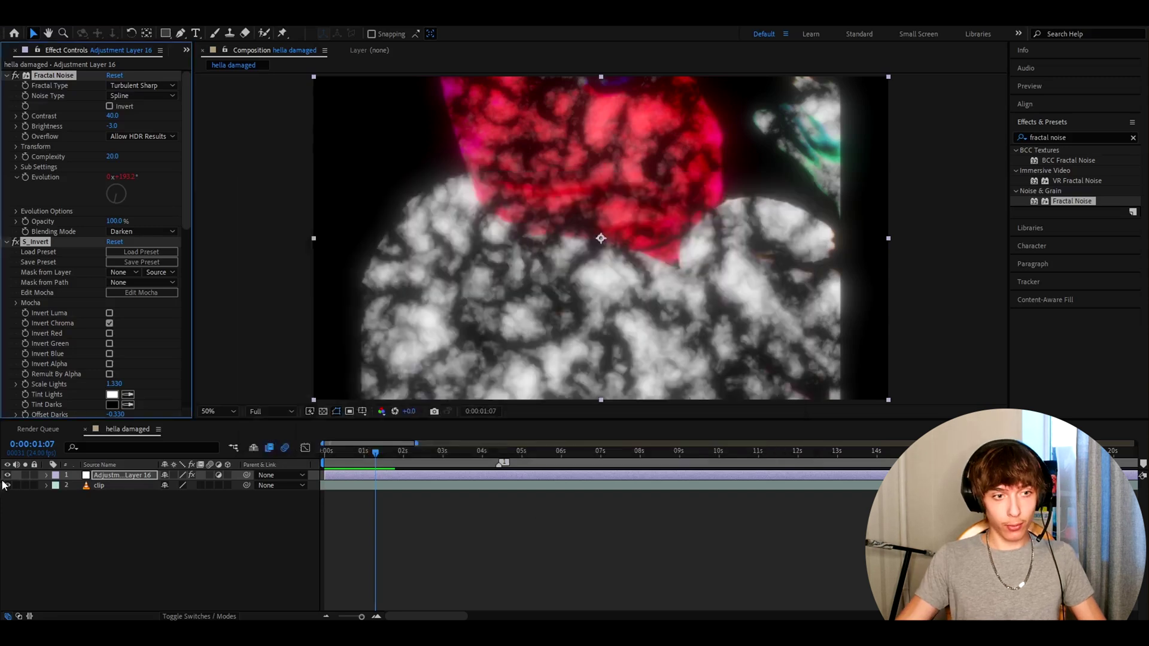
- Hide layer 16 and apply the Edgy Shadow 1 preset to a new adjustment layer
{"action": "left_click", "coordinate": [7, 475]}
{"action": "key", "text": "ctrl+alt+y"}
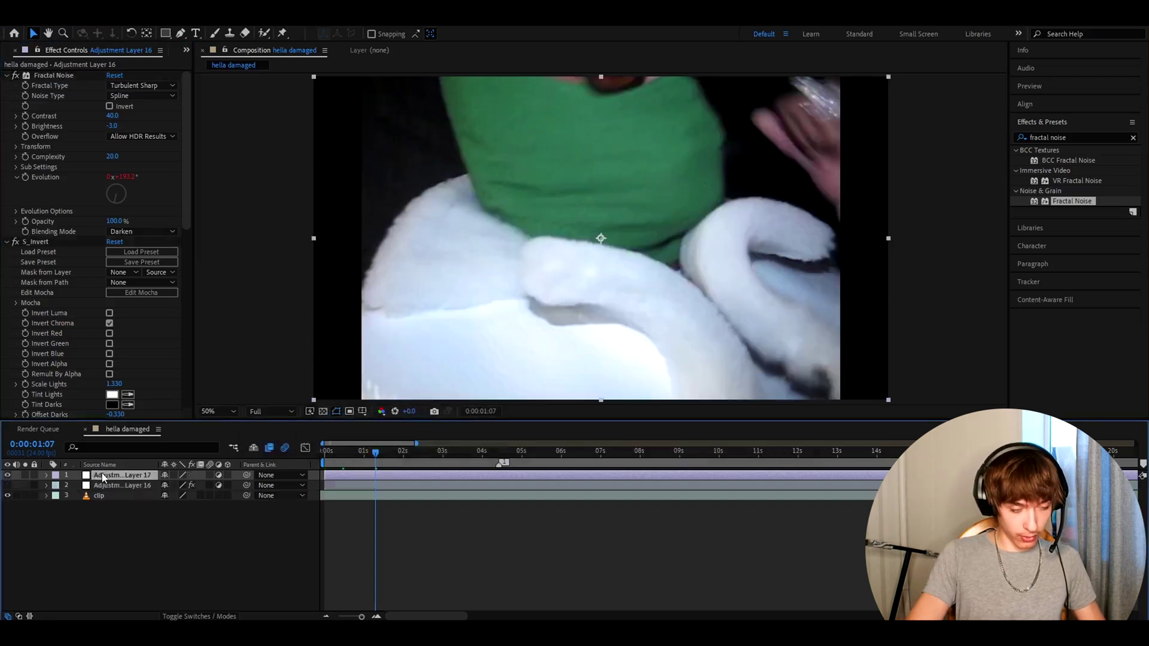
{"action": "left_click", "coordinate": [1088, 134]}
{"action": "type", "text": "edgy s"}
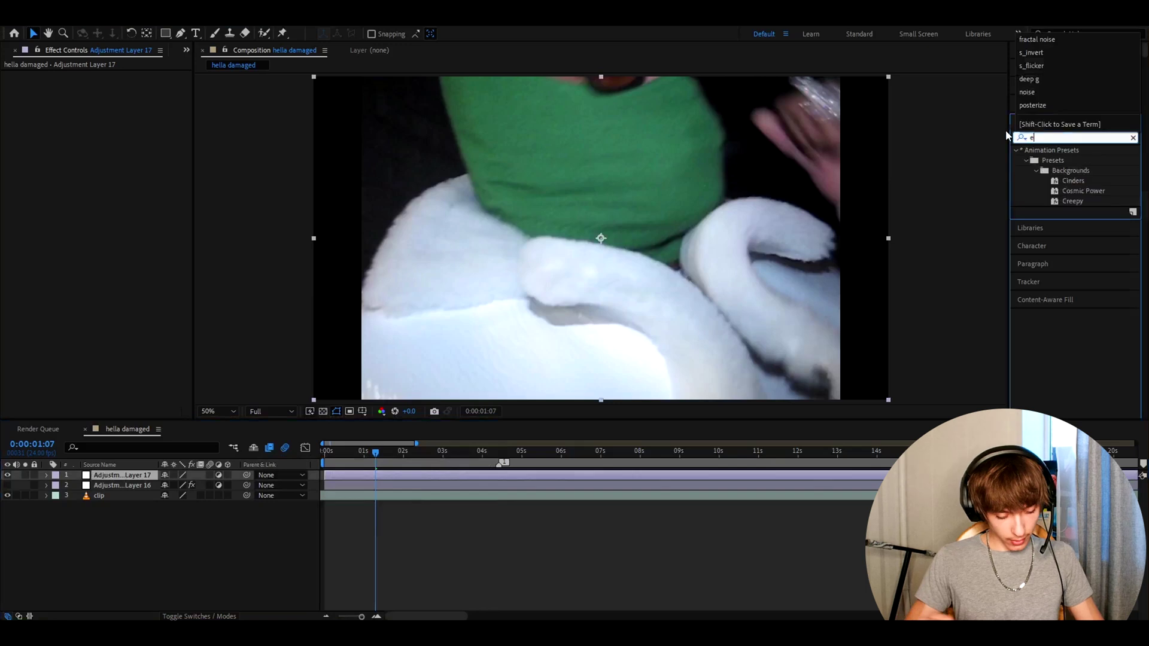
{"action": "left_click_drag", "start_coordinate": [1108, 182], "coordinate": [376, 479]}
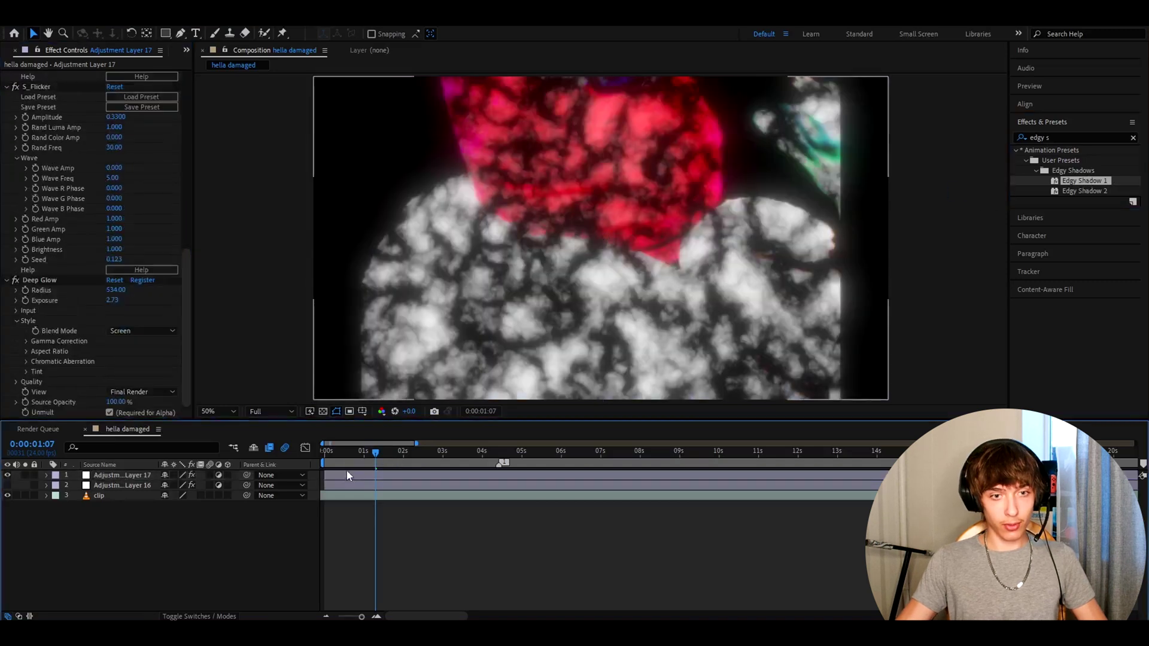
- Set Adjustment Layer 17's Deep Glow Radius to 500 and Exposure to 0.39
{"action": "left_click", "coordinate": [348, 476]}
{"action": "left_click", "coordinate": [40, 280]}
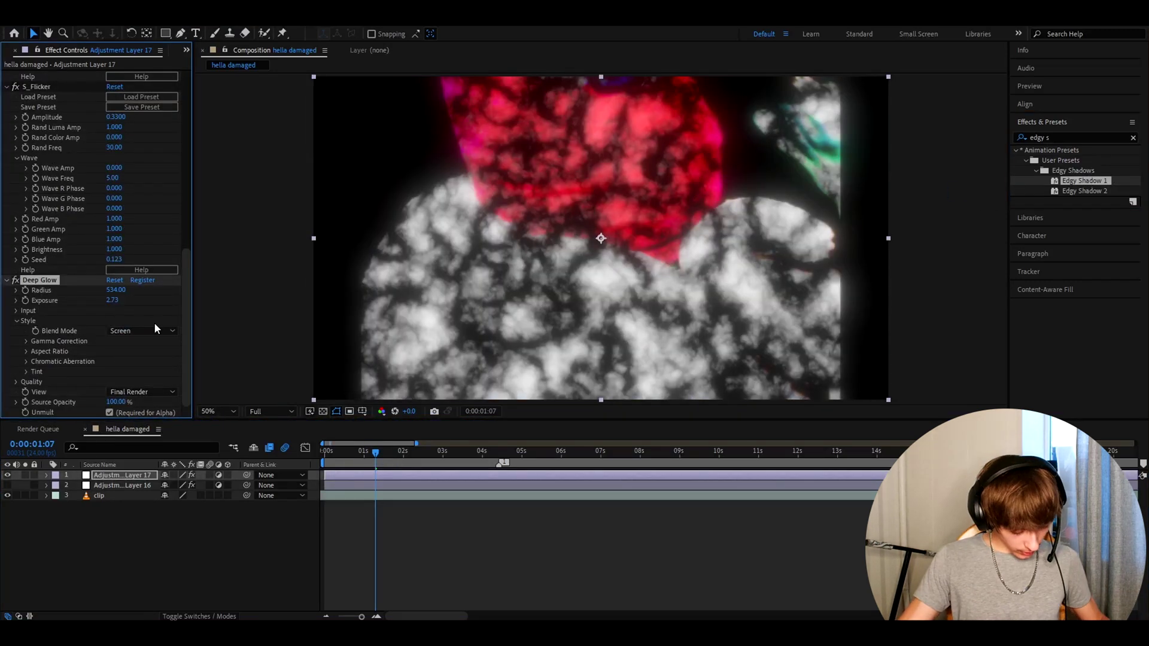
{"action": "left_click", "coordinate": [111, 290]}
{"action": "key", "text": "BackSpace"}
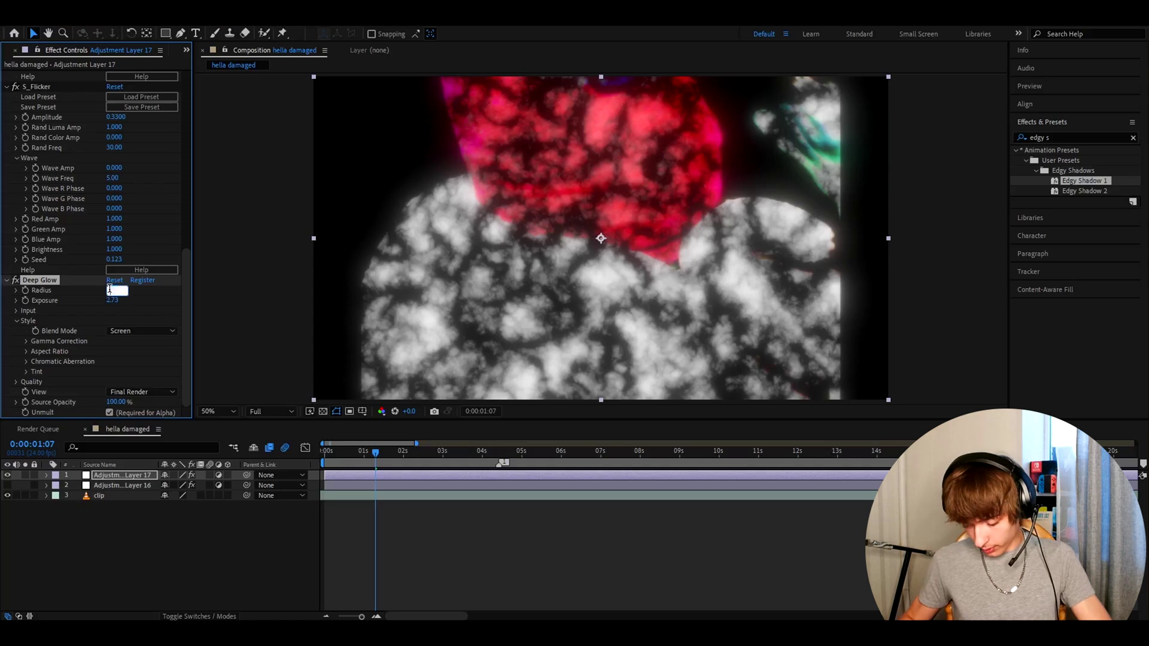
{"action": "type", "text": "500"}
{"action": "key", "text": "Tab"}
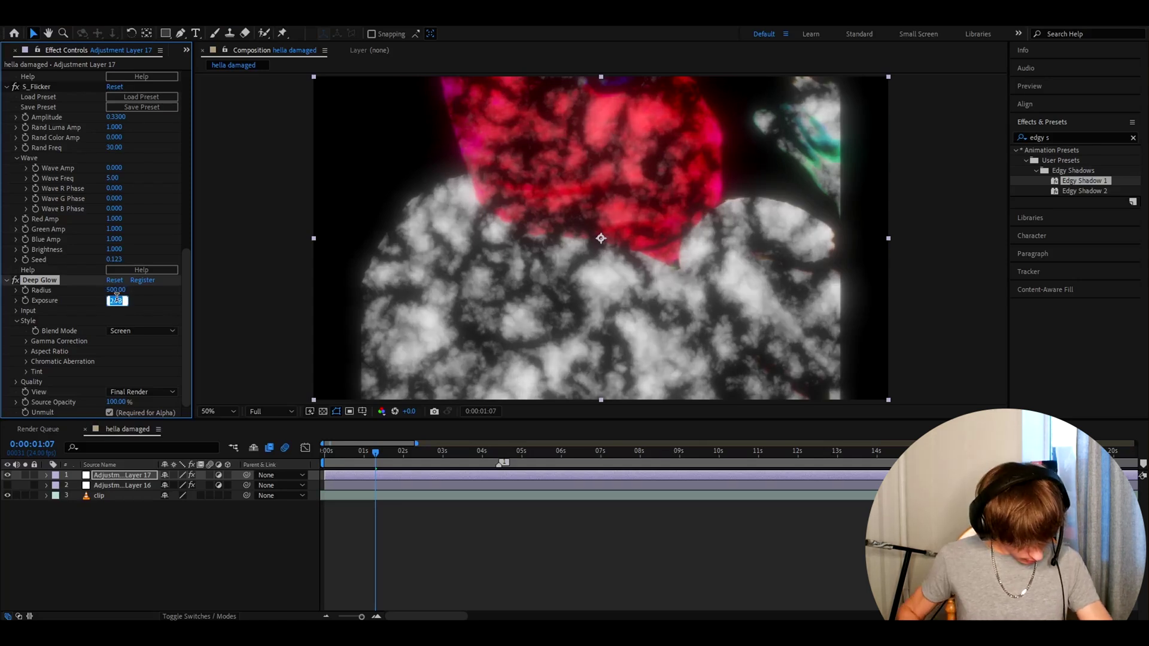
{"action": "type", "text": "0.39"}
{"action": "key", "text": "Return"}
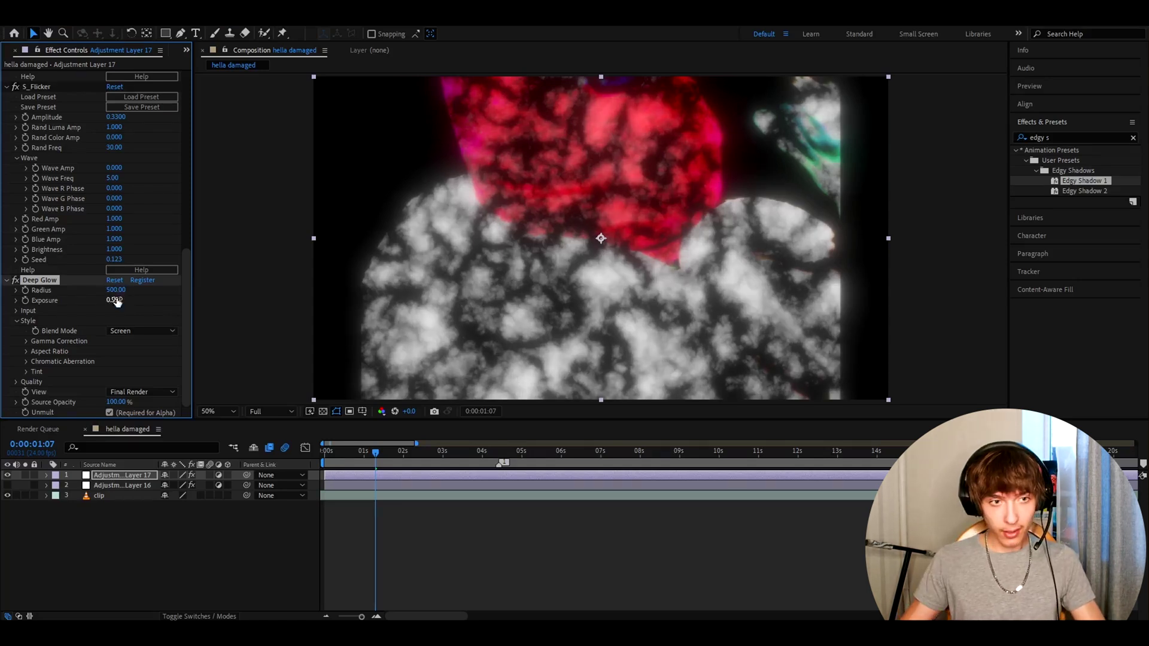
{"action": "scroll", "coordinate": [51, 178], "scroll_direction": "up", "scroll_amount": 10}
{"action": "left_click", "coordinate": [57, 74]}
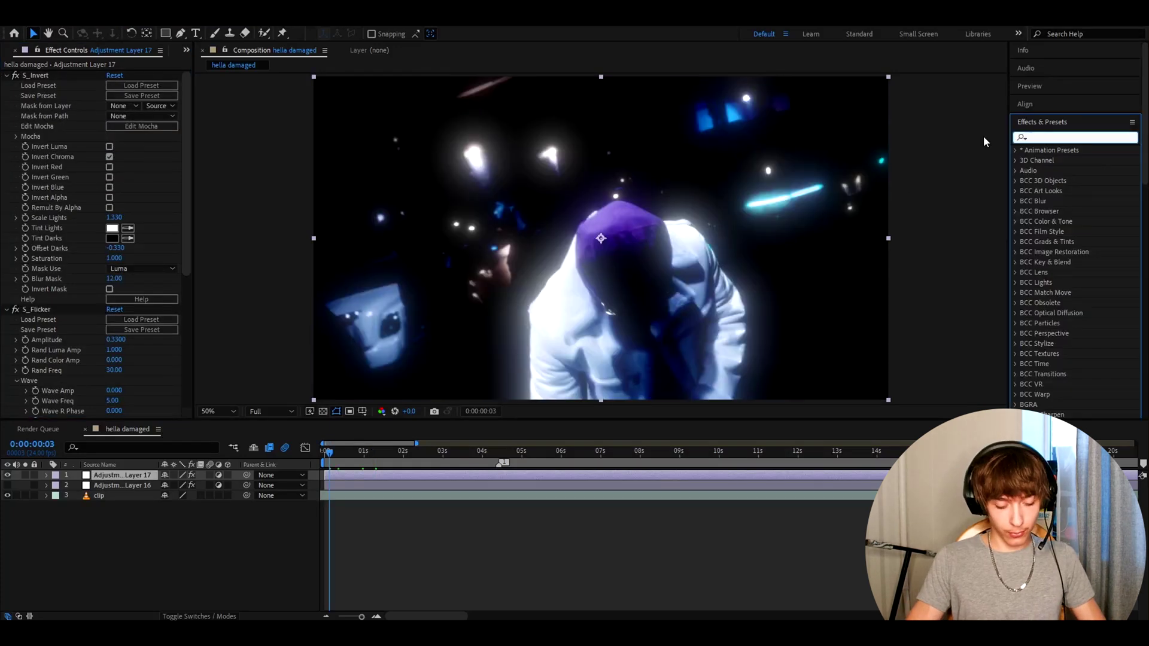
- Add VR Fractal Noise to Adjustment Layer 17 with Darken blending
{"action": "type", "text": "vr frac"}
{"action": "left_click_drag", "start_coordinate": [1077, 161], "coordinate": [41, 78]}
{"action": "left_click", "coordinate": [125, 276]}
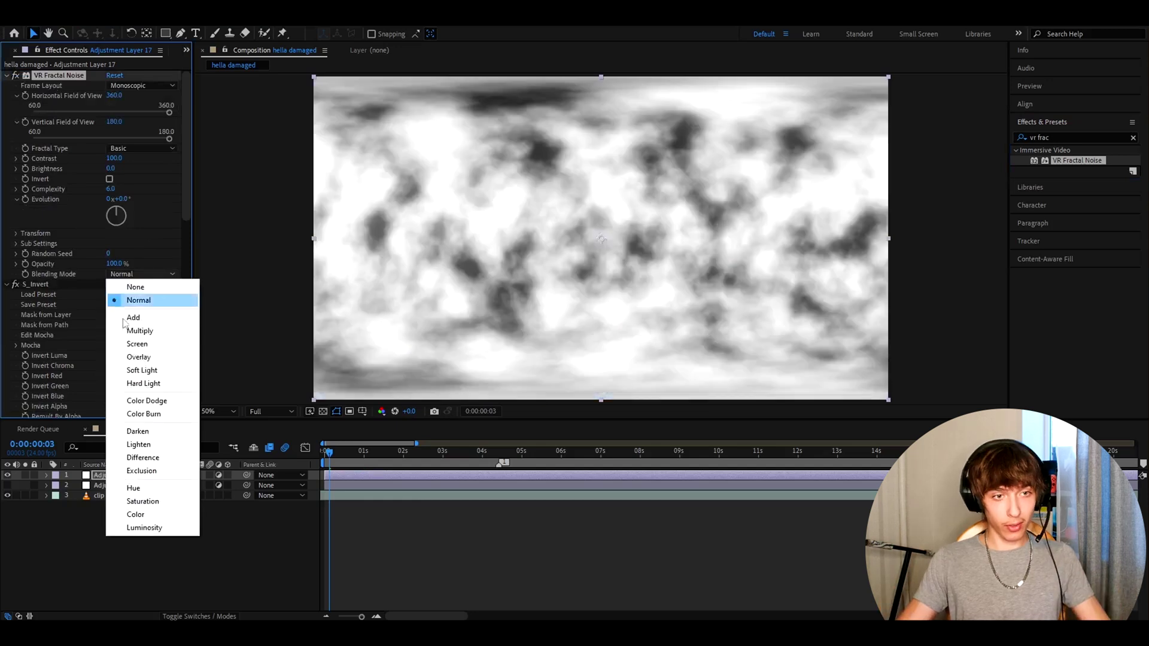
{"action": "left_click", "coordinate": [145, 432]}
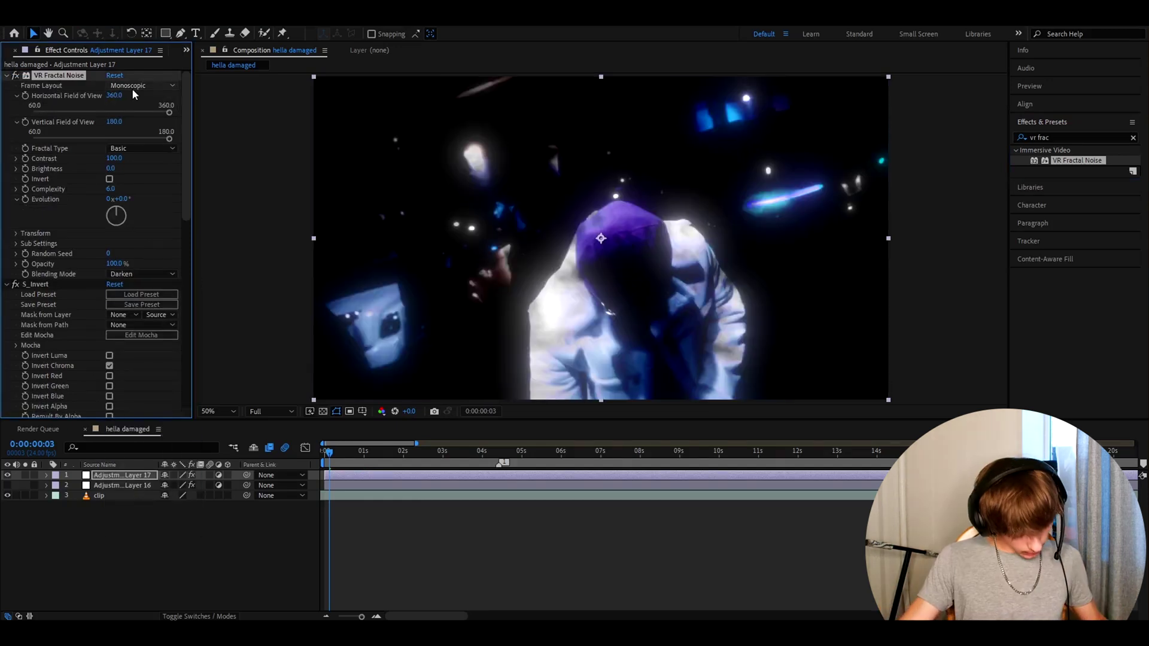
- Set the noise fields of view to 94 and 60, and Contrast to 131
{"action": "left_click", "coordinate": [113, 96]}
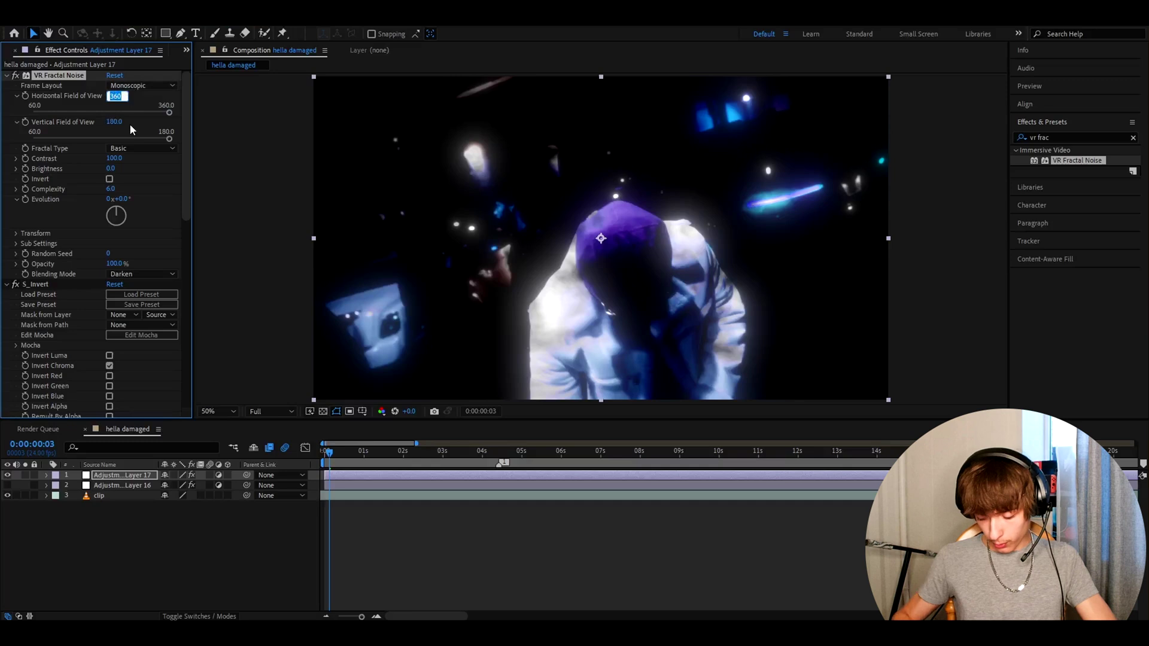
{"action": "type", "text": "94"}
{"action": "left_click", "coordinate": [115, 123]}
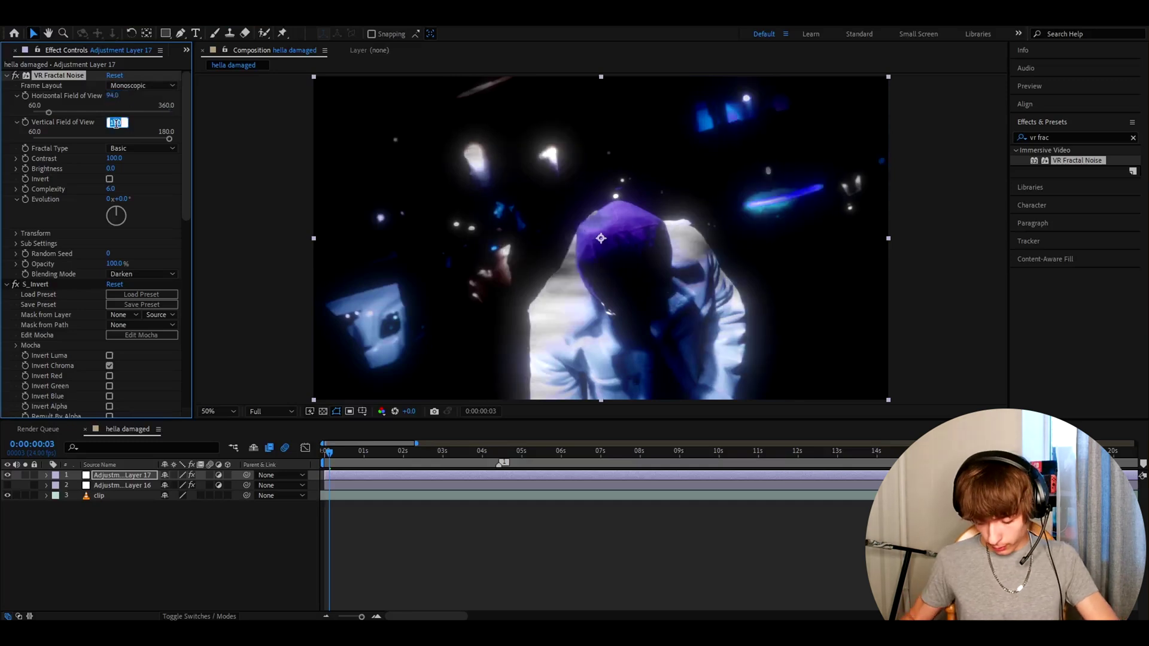
{"action": "type", "text": "60"}
{"action": "key", "text": "Tab"}
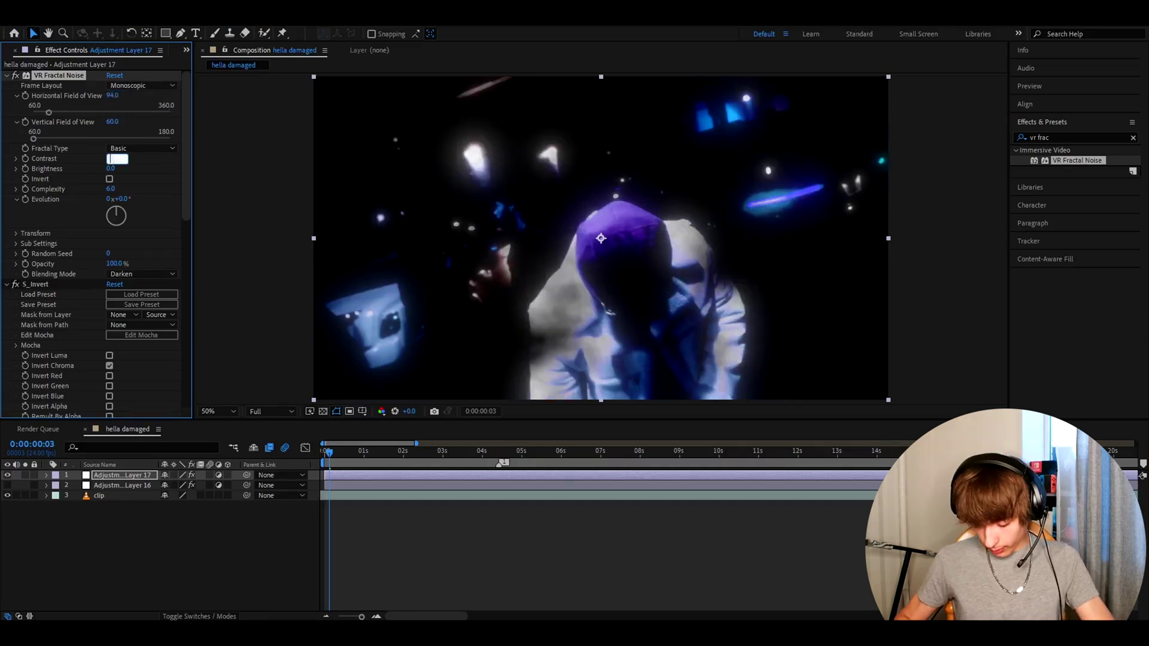
{"action": "type", "text": "131"}
- Set Brightness -3, Complexity 7 and fractal type Turbulent Sharp
{"action": "left_click", "coordinate": [112, 169]}
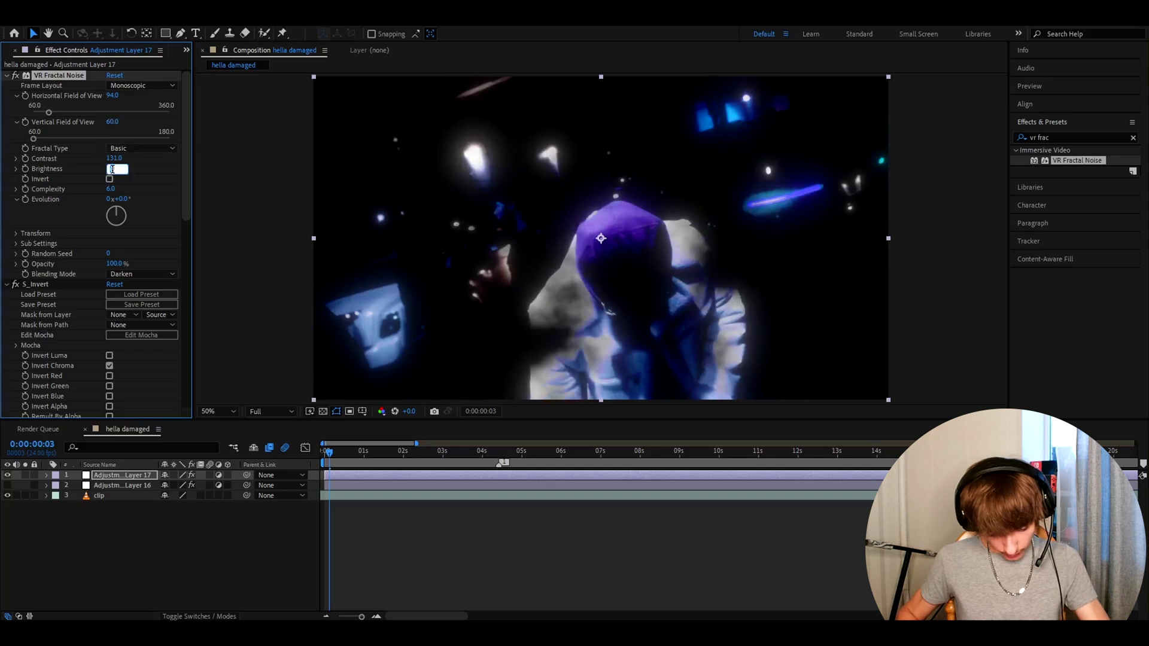
{"action": "left_click", "coordinate": [113, 189]}
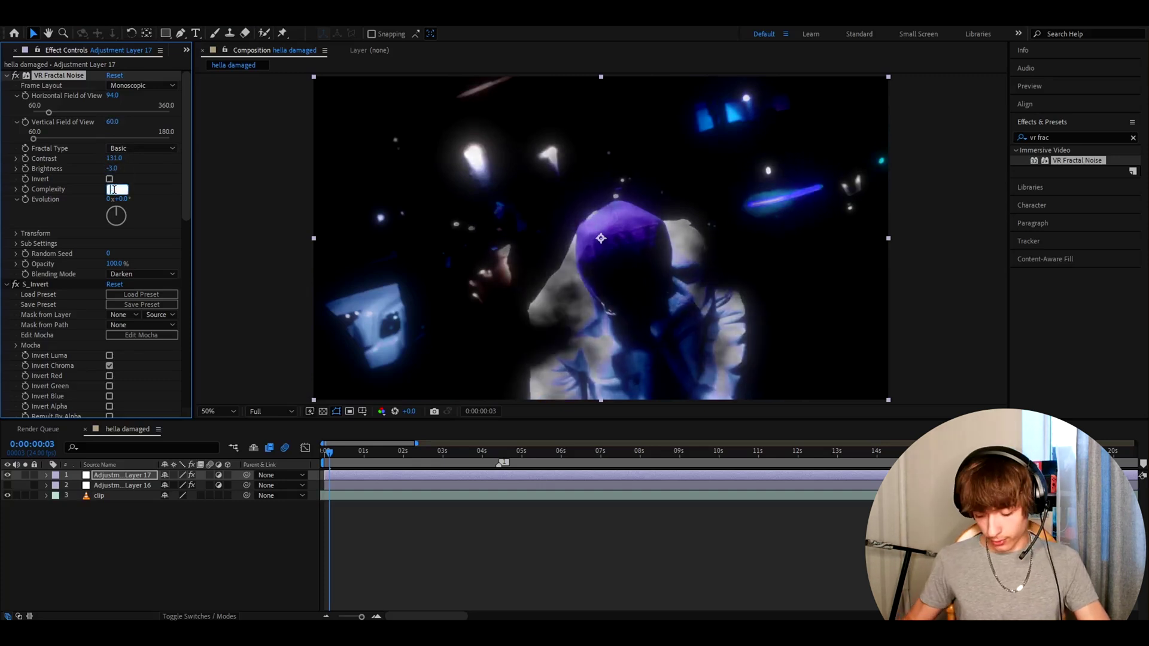
{"action": "type", "text": "7"}
{"action": "key", "text": "Return"}
{"action": "left_click", "coordinate": [127, 149]}
{"action": "left_click", "coordinate": [110, 172]}
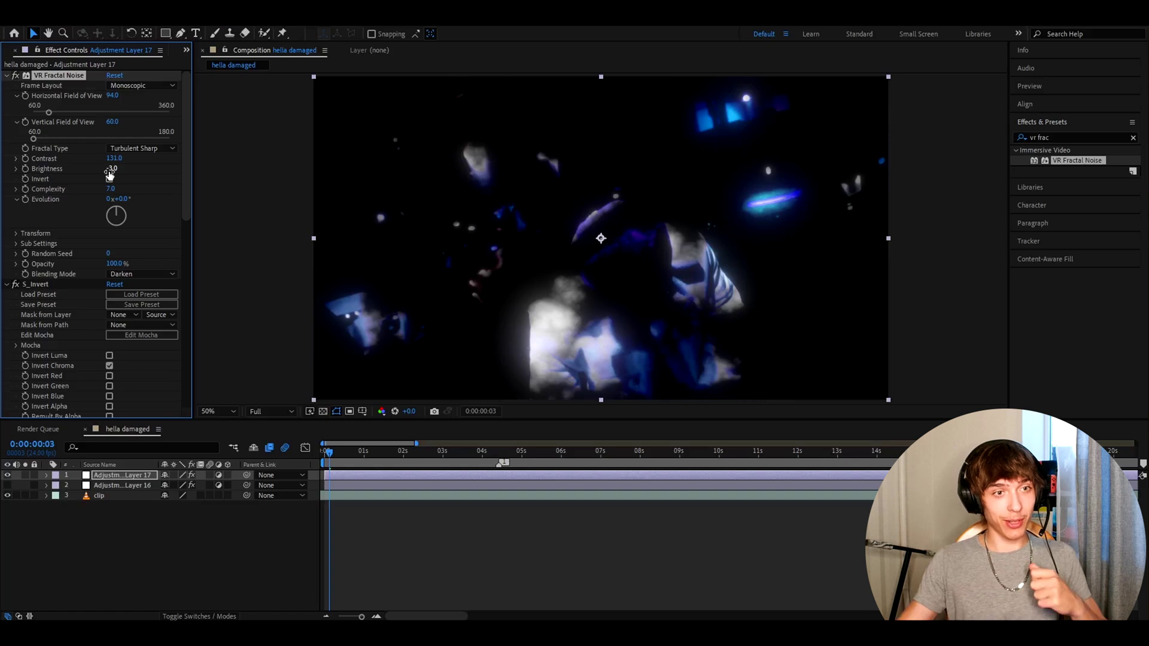
- Drive the VR Fractal Noise Evolution with a wiggle(400, 300) expression
{"action": "left_click", "coordinate": [25, 199], "text": "alt"}
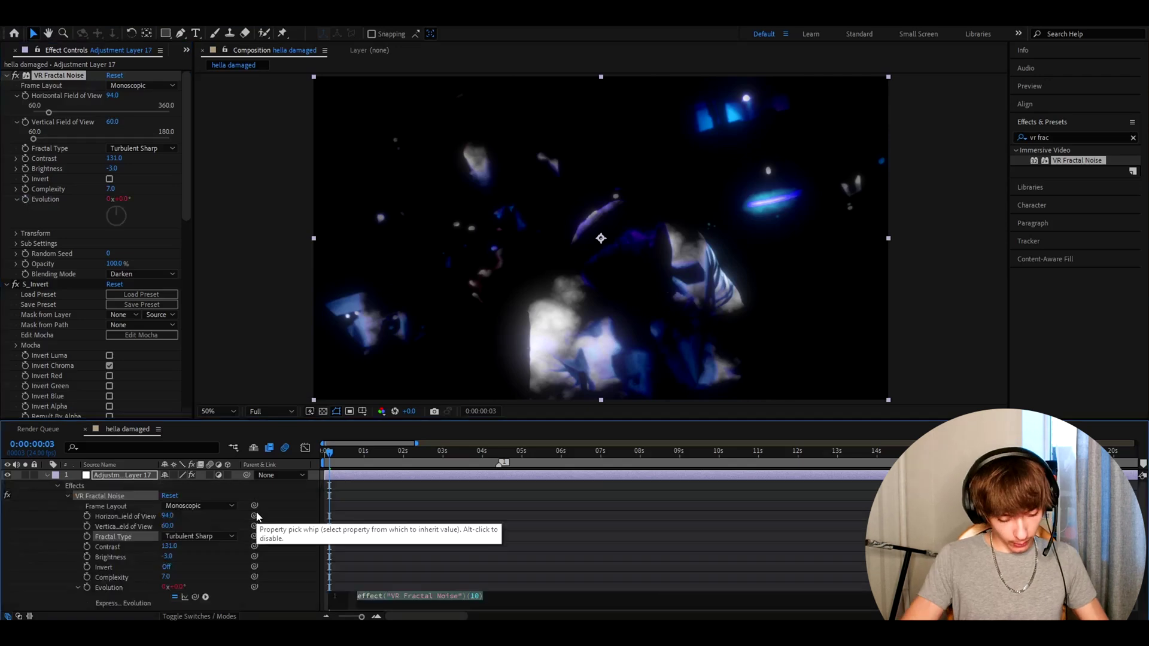
{"action": "type", "text": "wiggle(400, 300"}
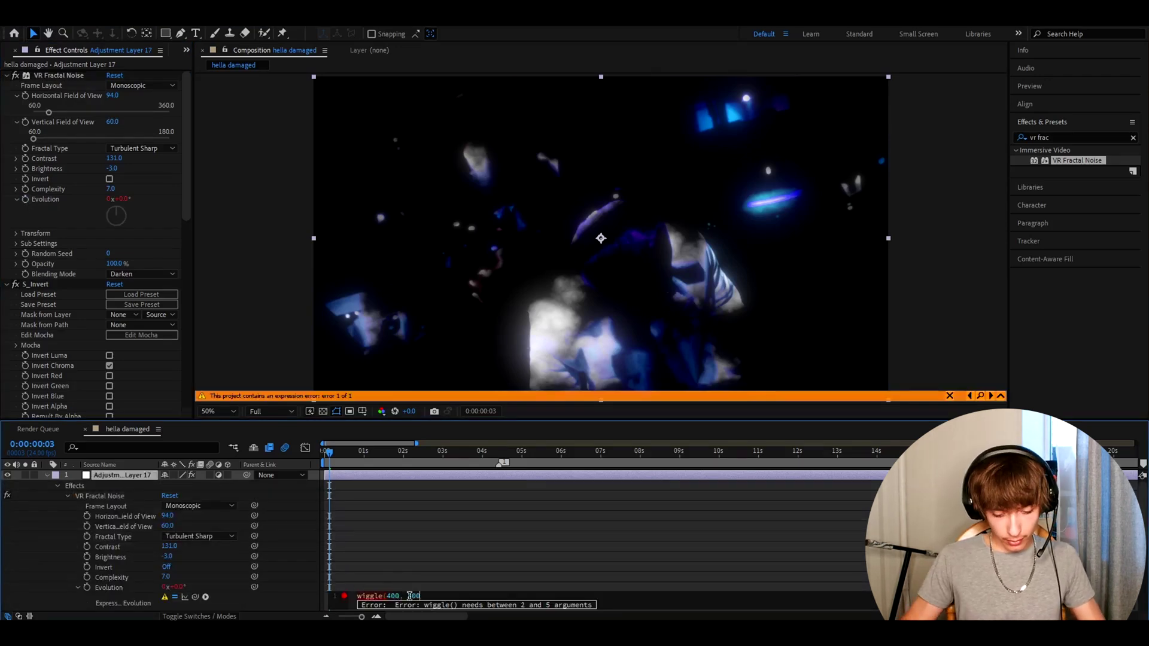
{"action": "type", "text": ")"}
{"action": "left_click", "coordinate": [443, 567]}
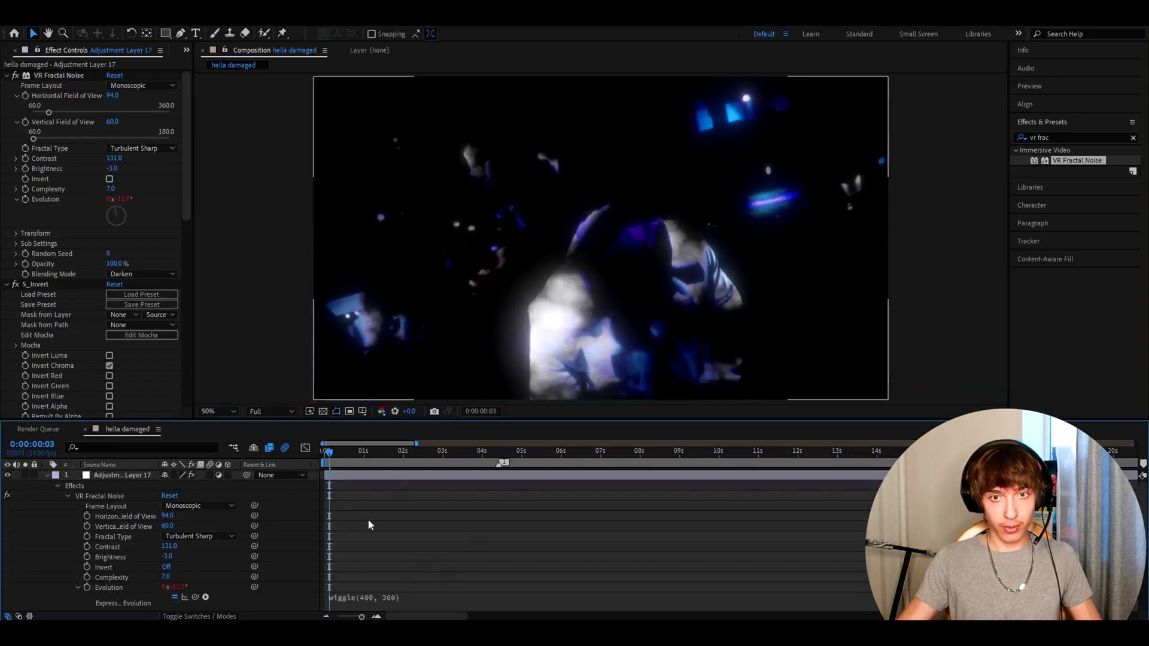
- Preview the animated noise from the start, then hide the layer to compare raw footage
{"action": "left_click_drag", "start_coordinate": [329, 452], "coordinate": [328, 471]}
{"action": "left_click", "coordinate": [328, 471]}
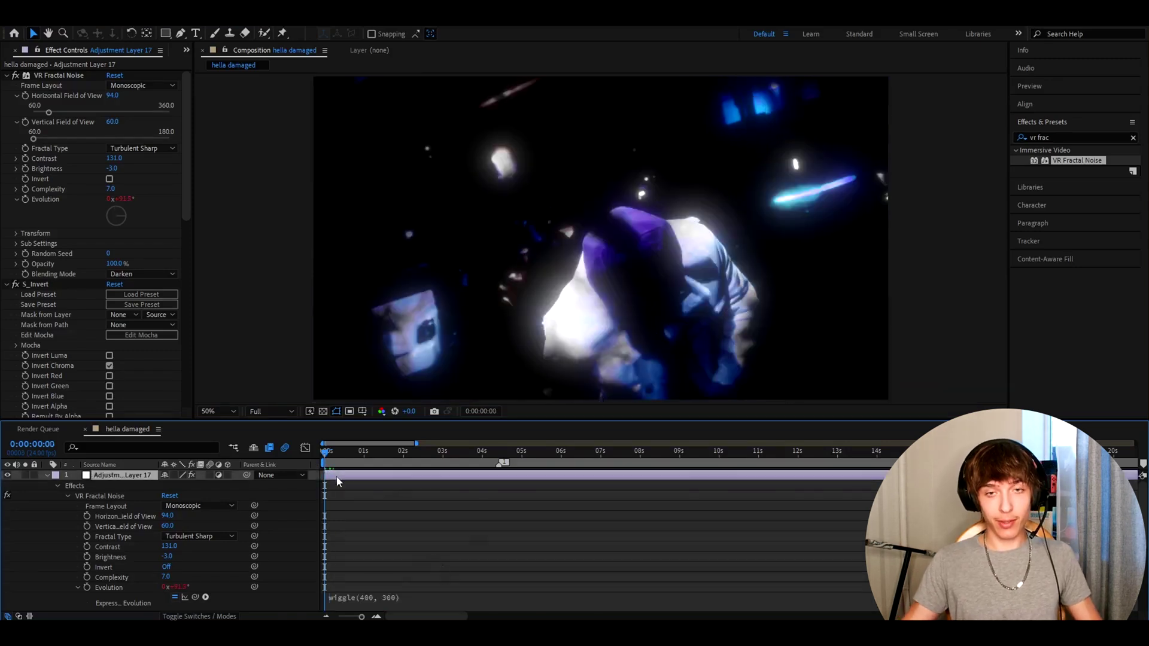
{"action": "key", "text": "space"}
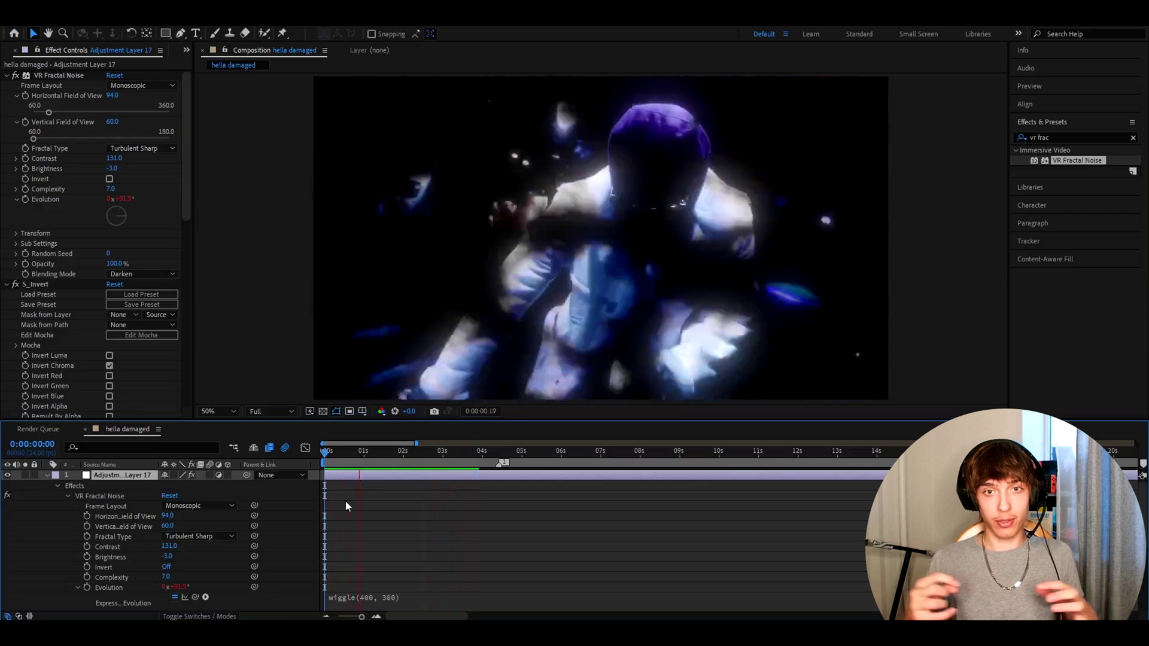
{"action": "key", "text": "space"}
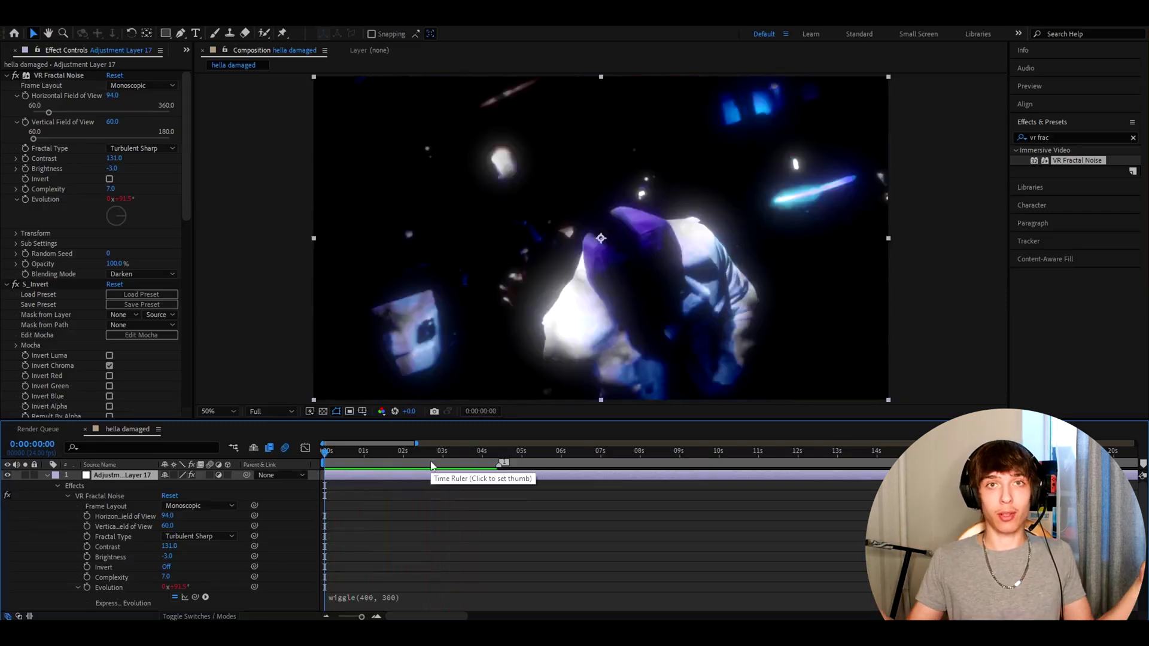
{"action": "key", "text": "space"}
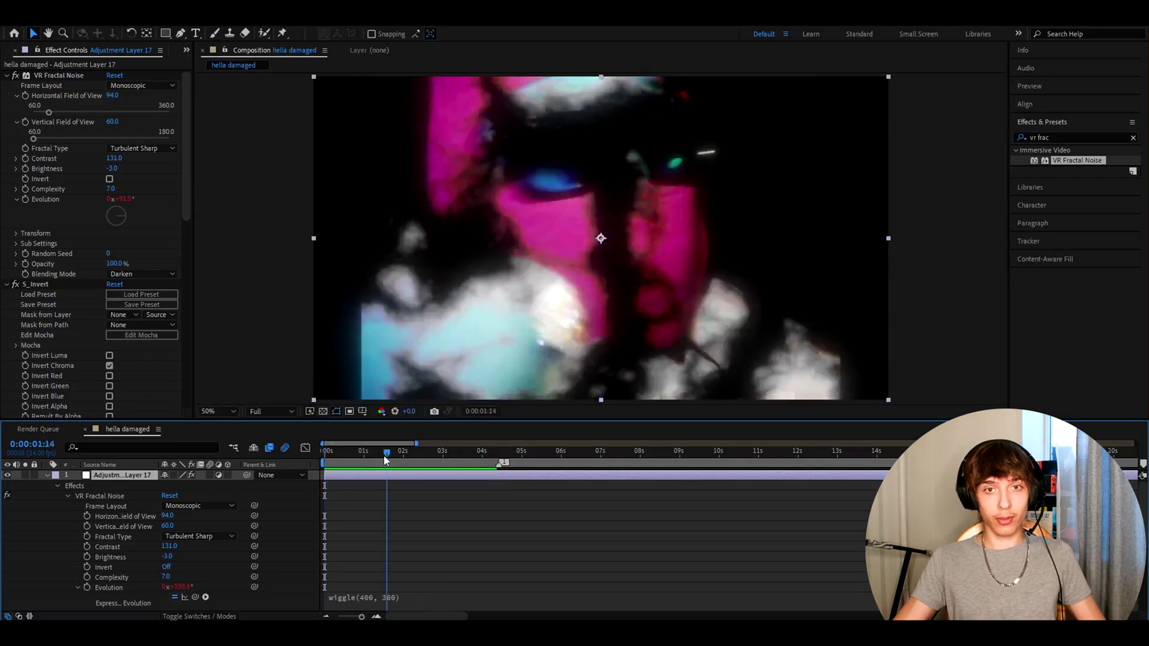
{"action": "left_click", "coordinate": [7, 475]}
{"action": "key", "text": "u"}
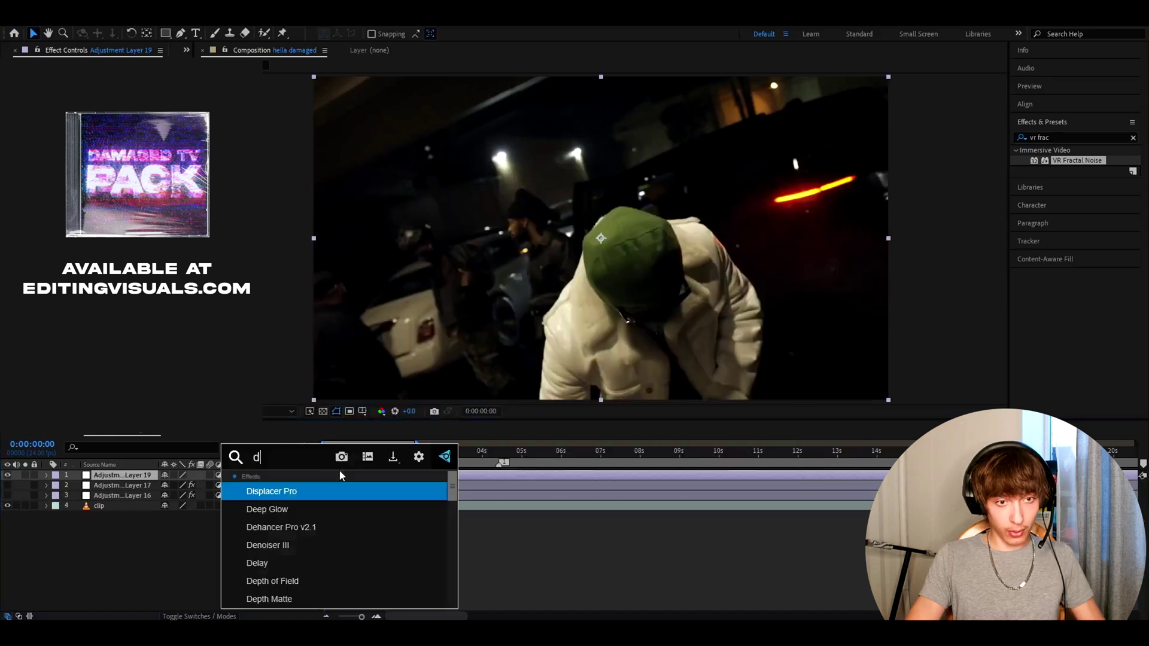
{"action": "type", "text": "dama"}
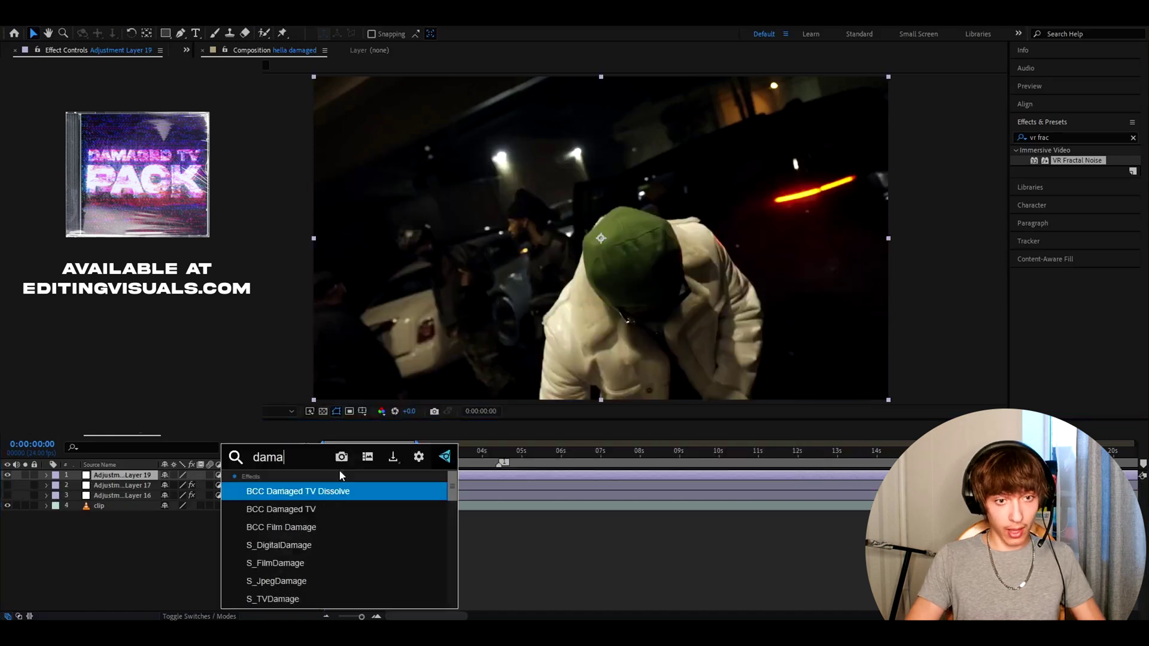
{"action": "type", "text": "ged sha"}
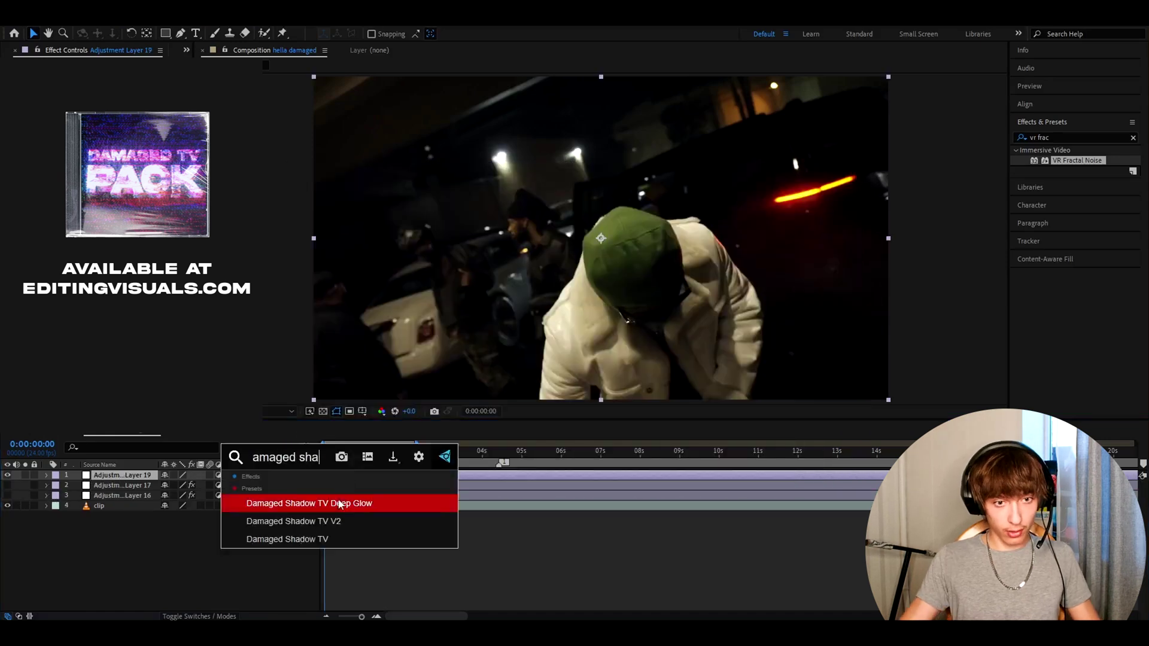
{"action": "left_click", "coordinate": [309, 540]}
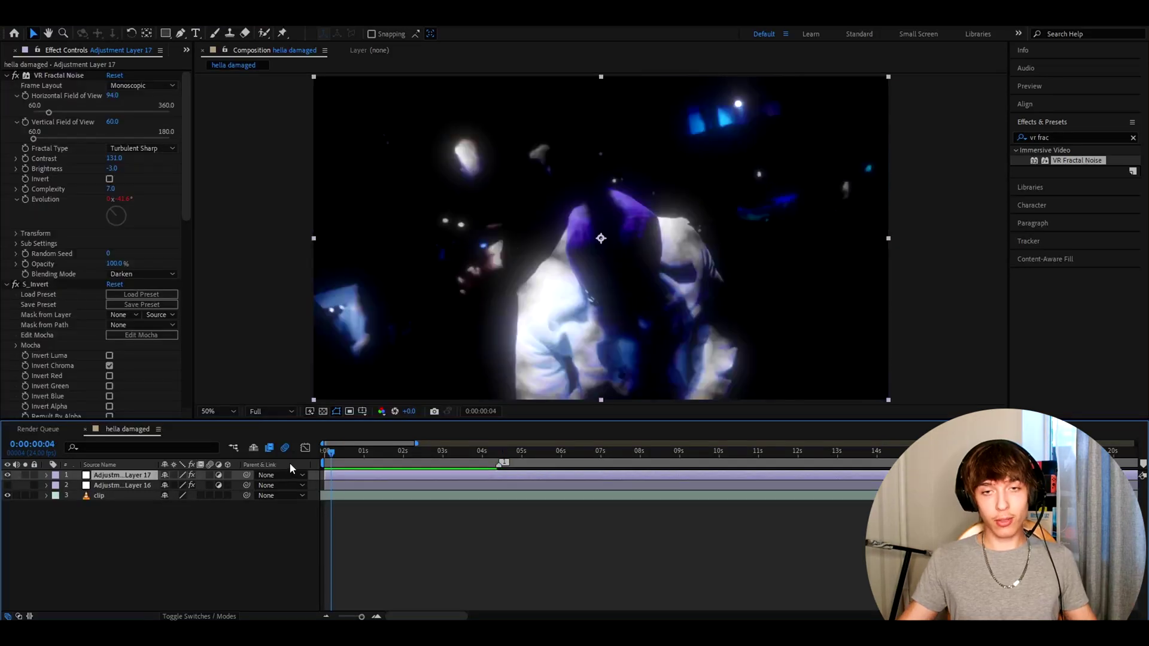
{"action": "left_click", "coordinate": [52, 78]}
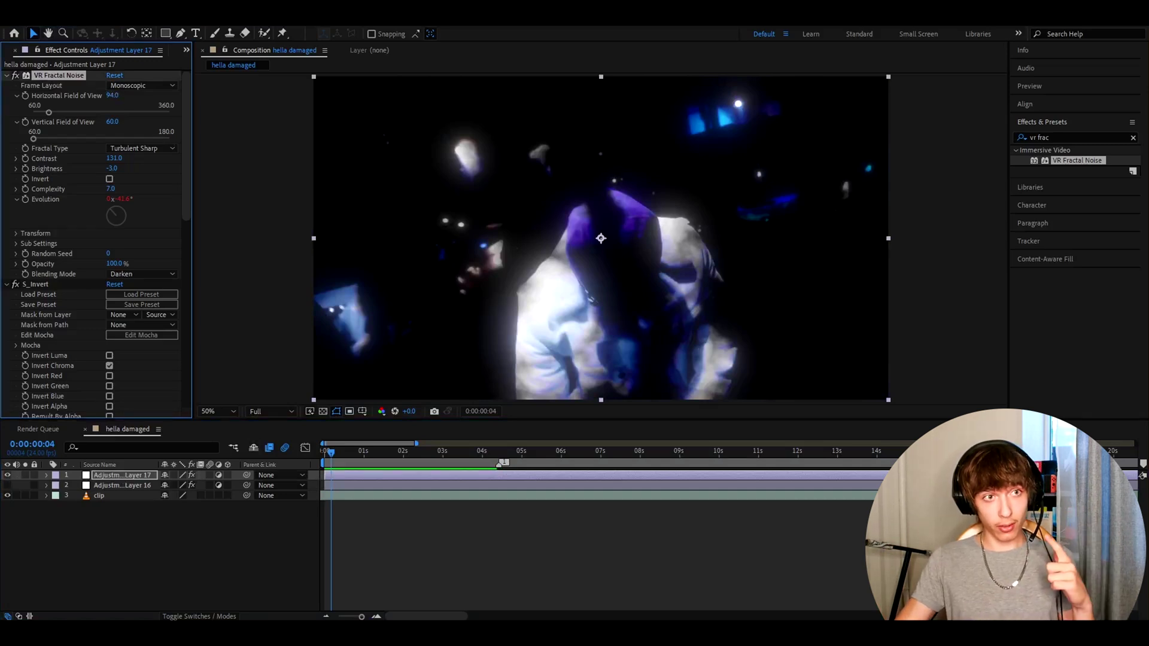
{"action": "left_click", "coordinate": [12, 15]}
{"action": "left_click", "coordinate": [48, 439]}
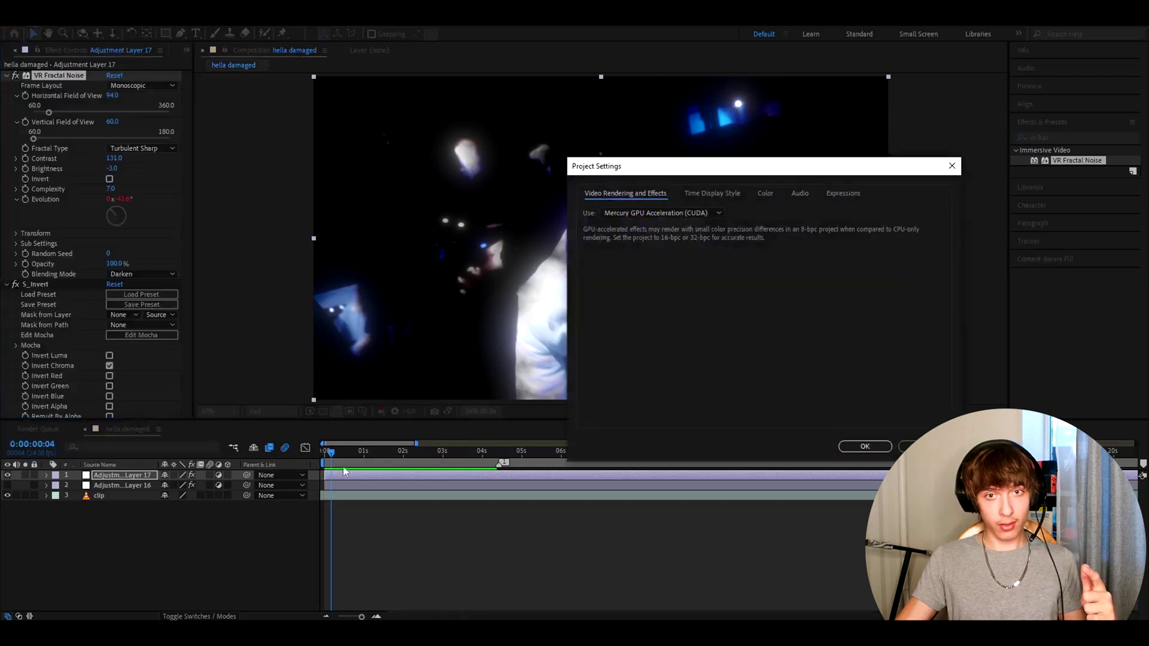
{"action": "left_click", "coordinate": [608, 213]}
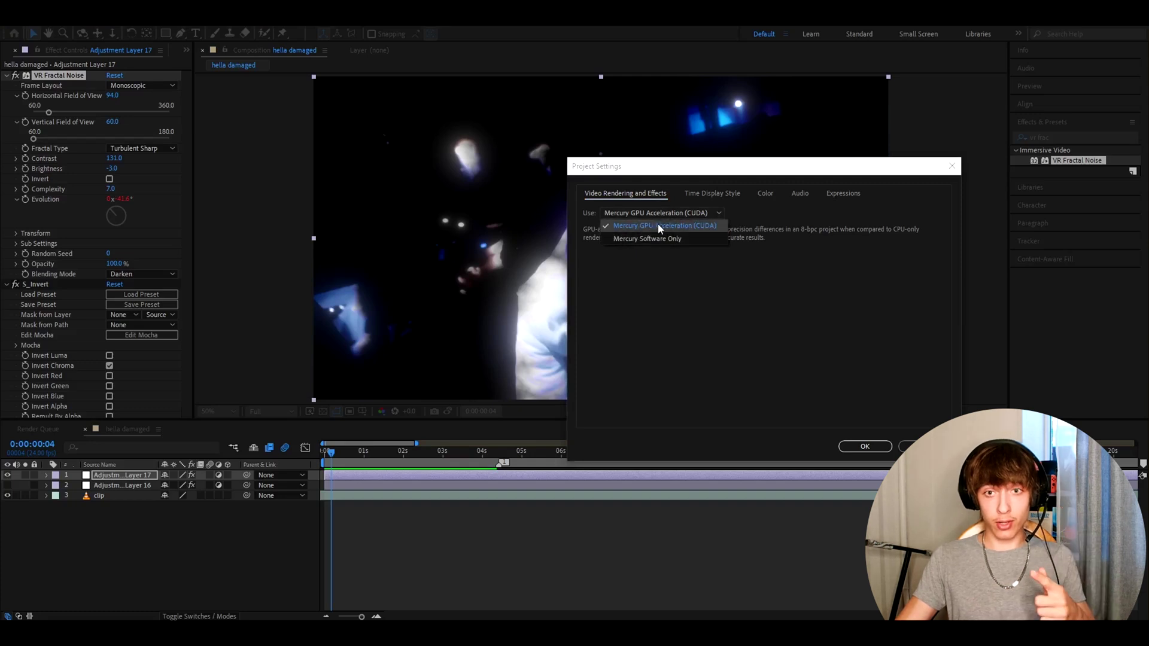
{"action": "left_click", "coordinate": [628, 237]}
{"action": "left_click", "coordinate": [882, 449]}
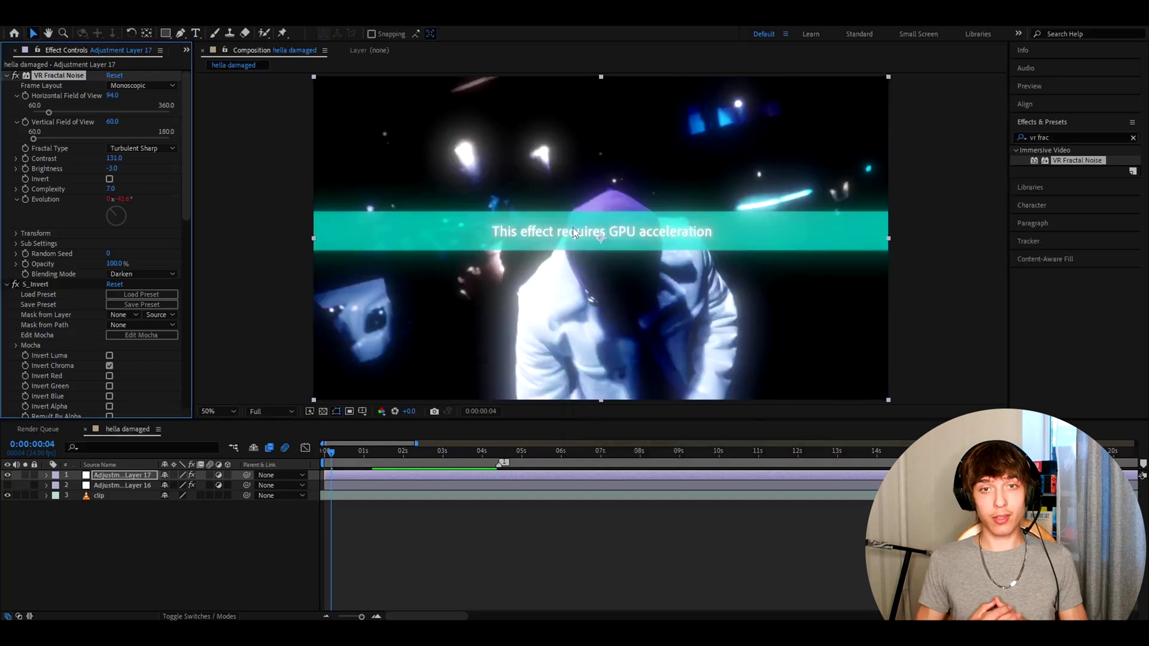
{"action": "left_click", "coordinate": [11, 18]}
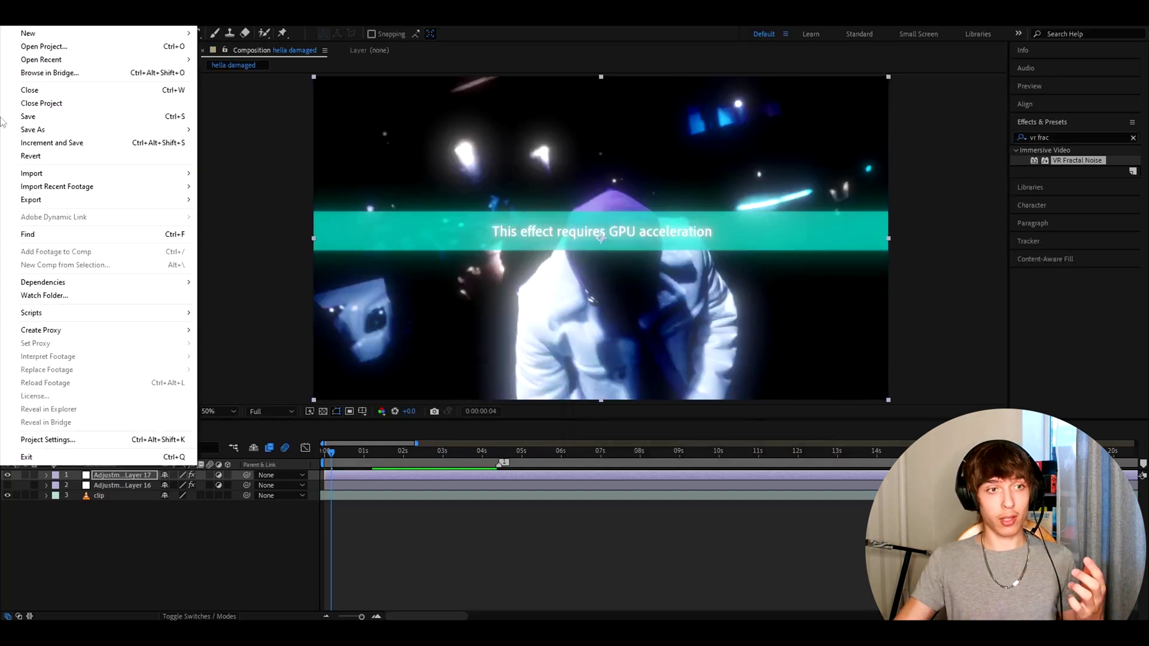
{"action": "left_click", "coordinate": [48, 440]}
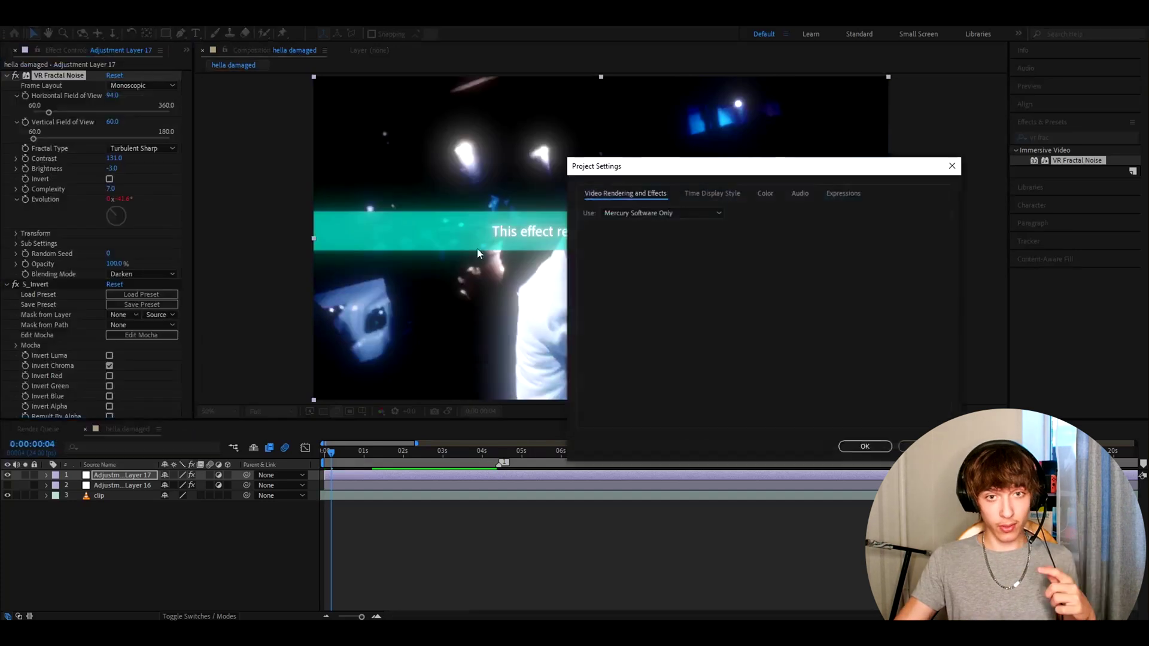
{"action": "left_click", "coordinate": [630, 215]}
{"action": "left_click", "coordinate": [634, 223]}
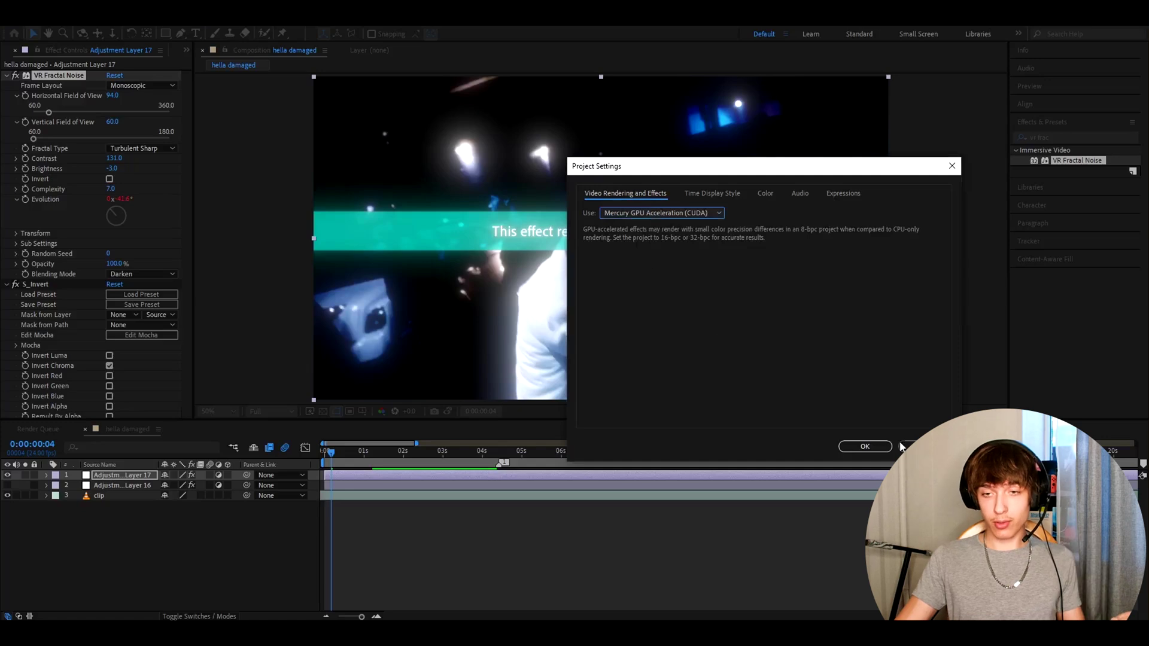
{"action": "left_click", "coordinate": [876, 447]}
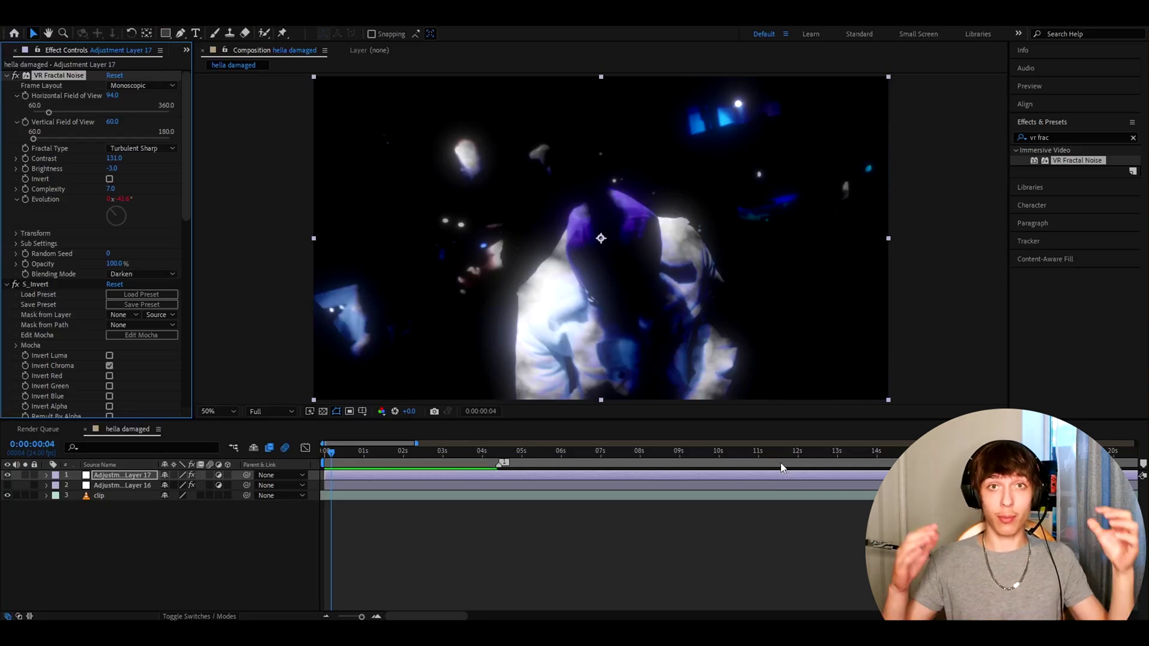
- Hide both earlier adjustment layers and apply Damaged Shadow TV Deep Glow to a new one
{"action": "left_click_drag", "start_coordinate": [7, 475], "coordinate": [8, 486]}
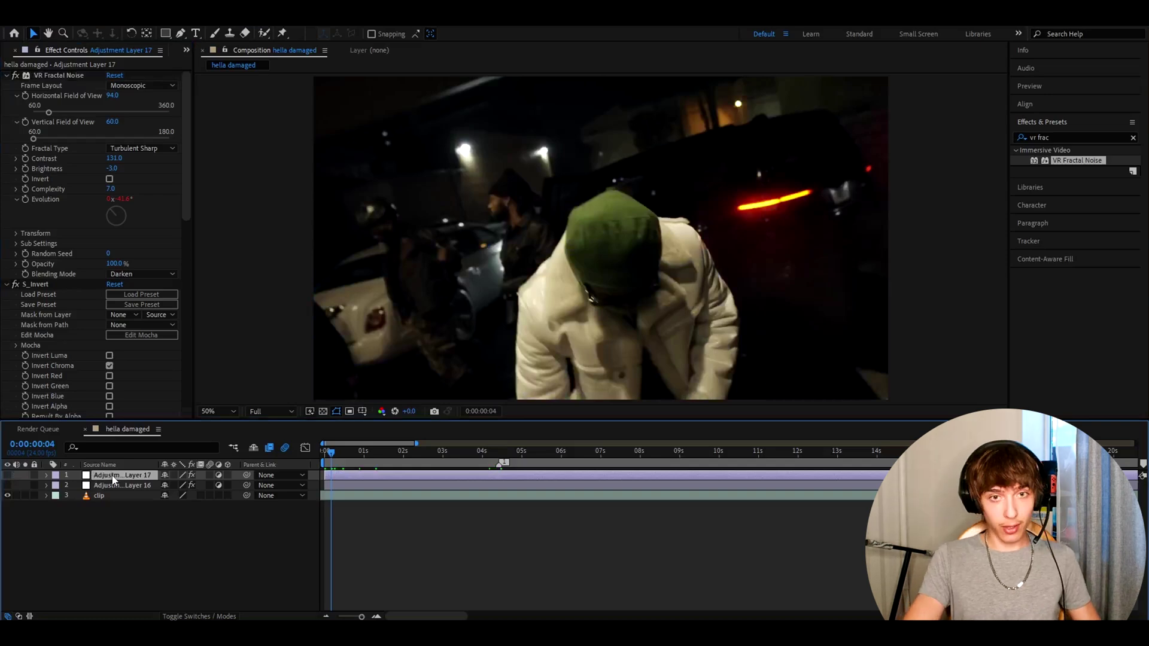
{"action": "key", "text": "ctrl+alt+y"}
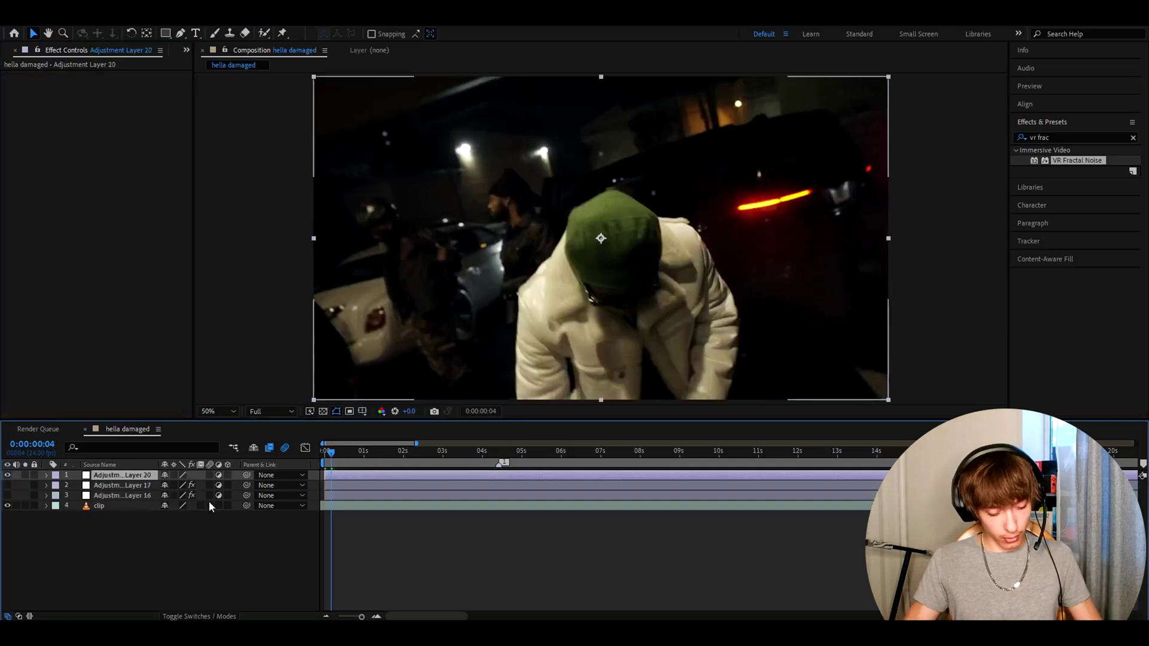
{"action": "key", "text": "ctrl+space"}
{"action": "type", "text": "damaged sha"}
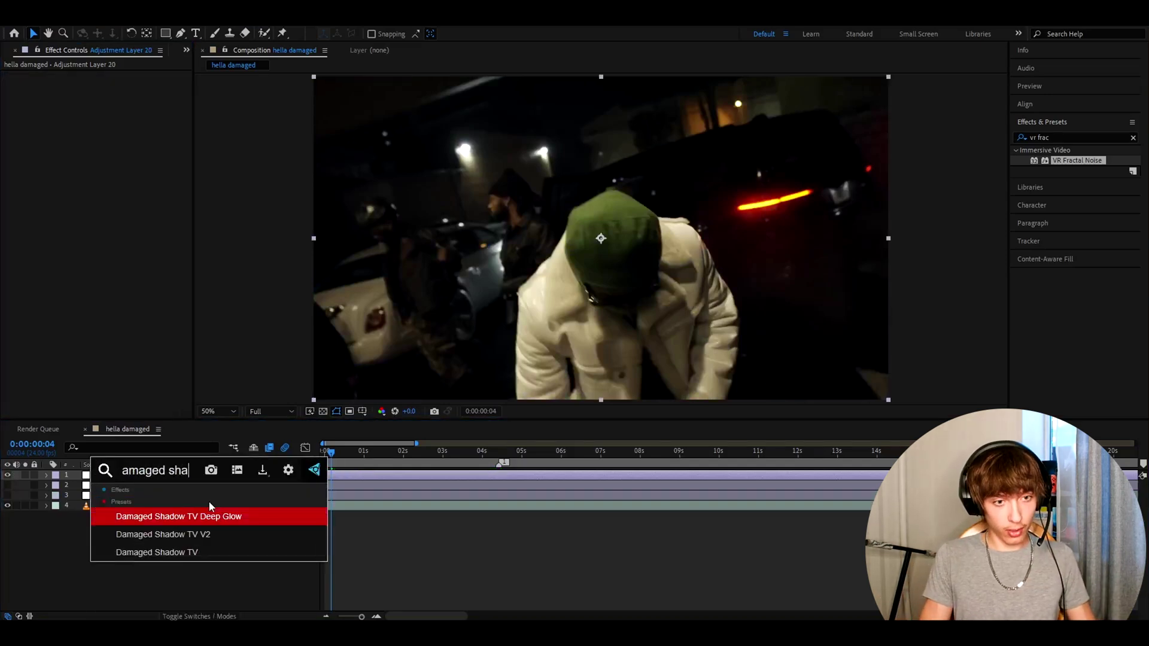
{"action": "left_click", "coordinate": [219, 518]}
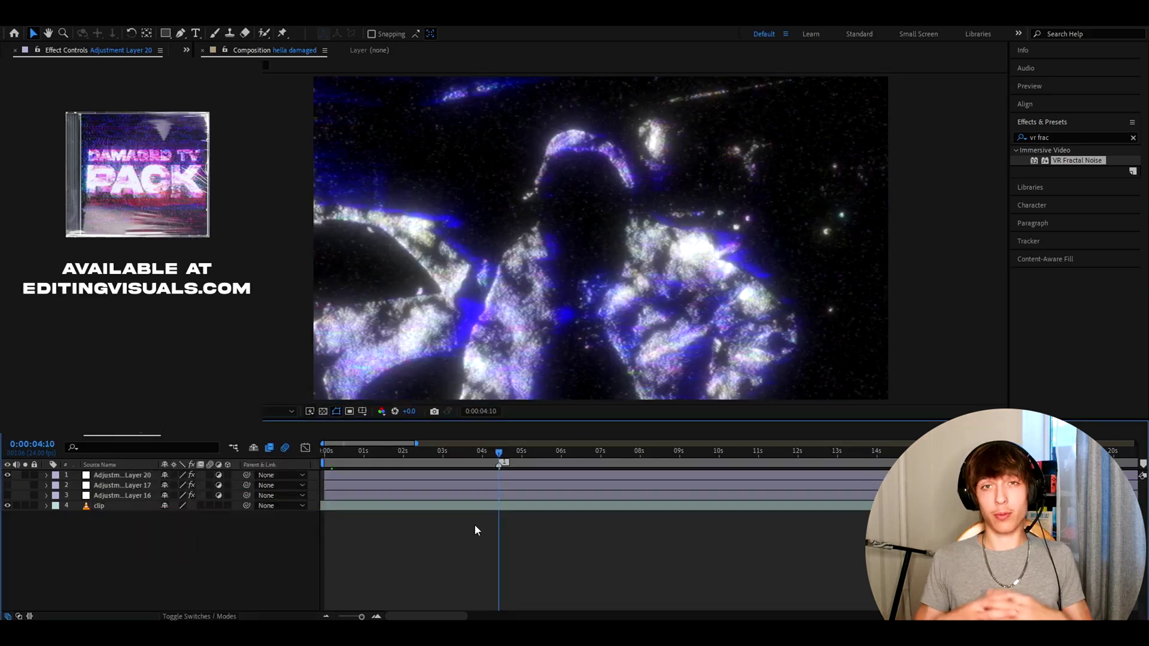